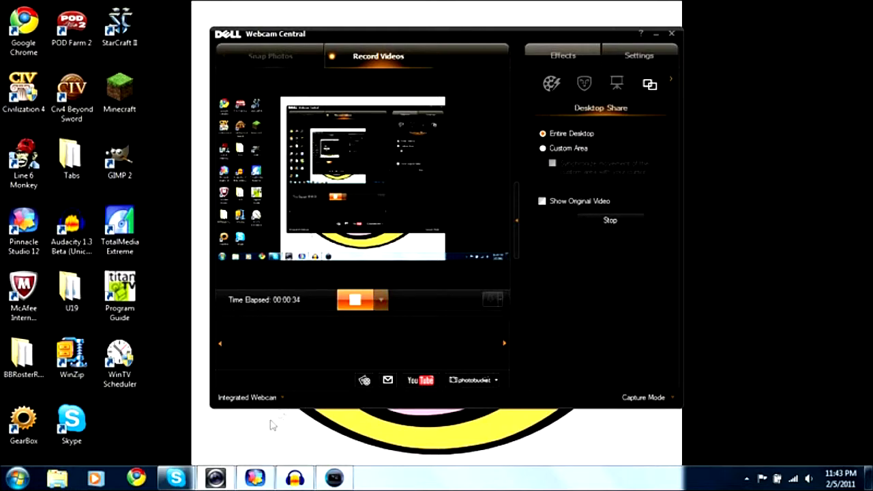
Step: Look at Pinnacle Studio, Audacity and Vegas Pro in turn, and return to Pinnacle Studio's capture mode
{"action": "left_click", "coordinate": [255, 478]}
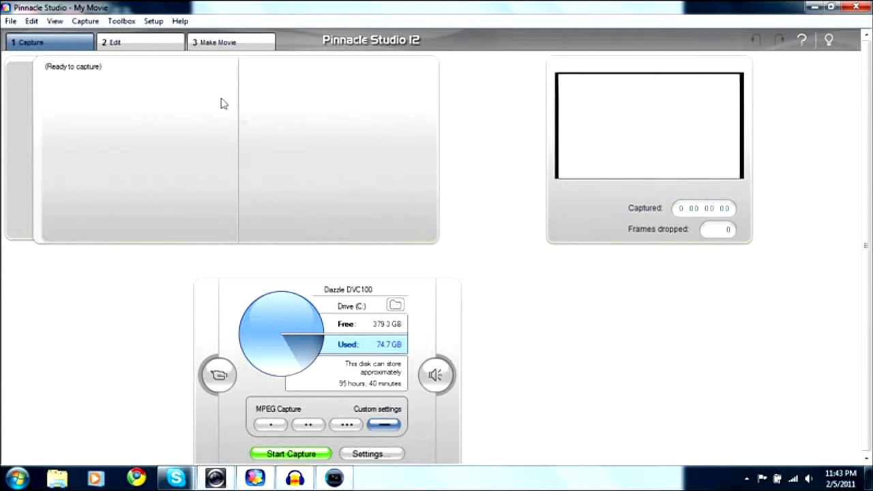
{"action": "mouse_move", "coordinate": [307, 479]}
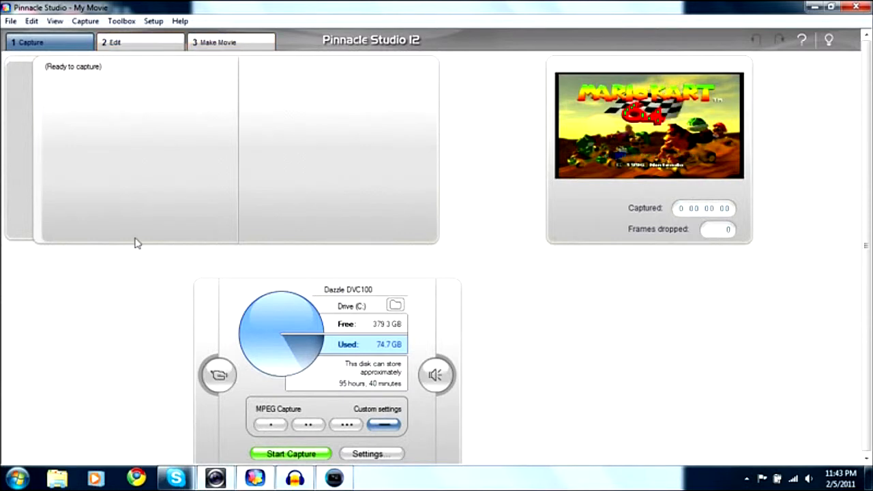
{"action": "left_click", "coordinate": [300, 482]}
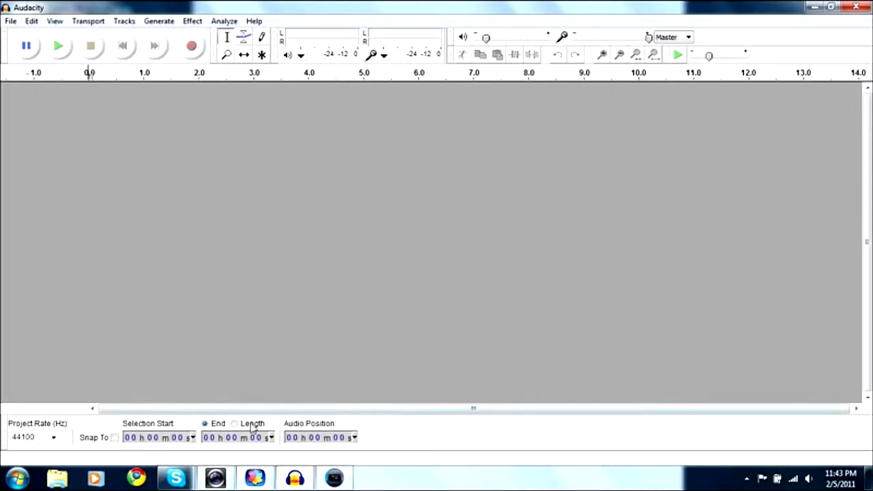
{"action": "left_click", "coordinate": [335, 478]}
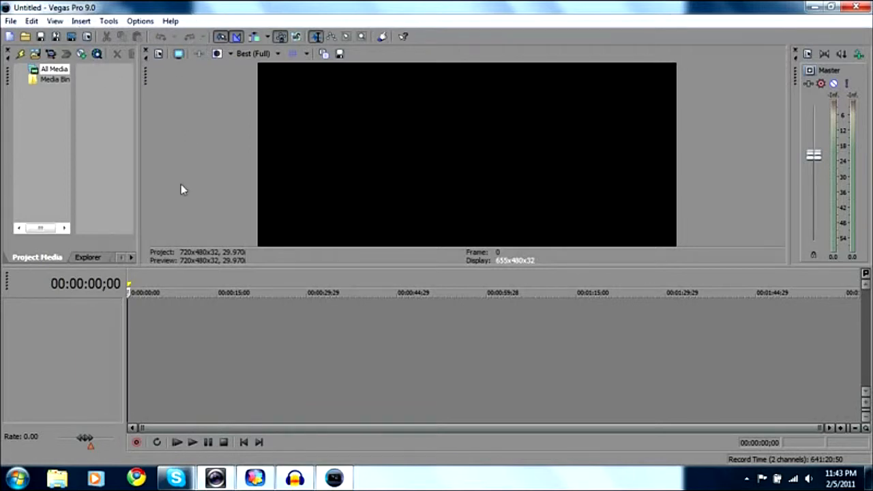
{"action": "left_click", "coordinate": [261, 482]}
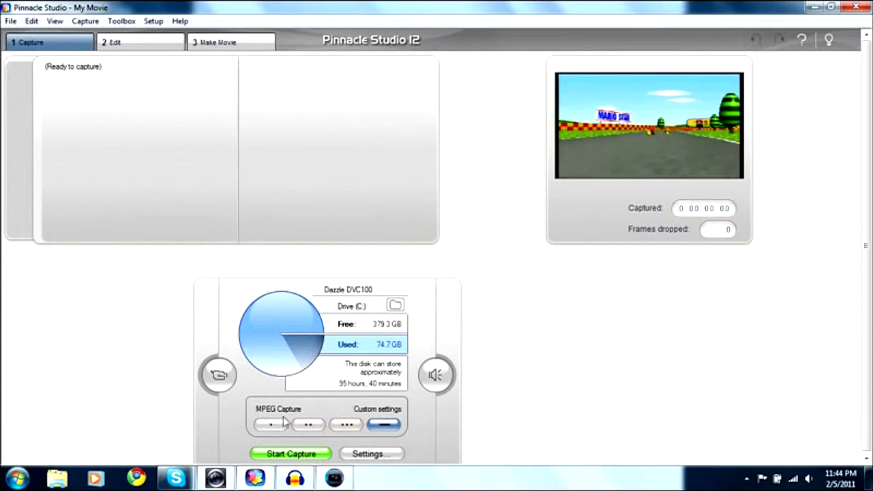
Step: View the video input controls and the audio capture controls of the capture device, closing each again
{"action": "left_click", "coordinate": [211, 371]}
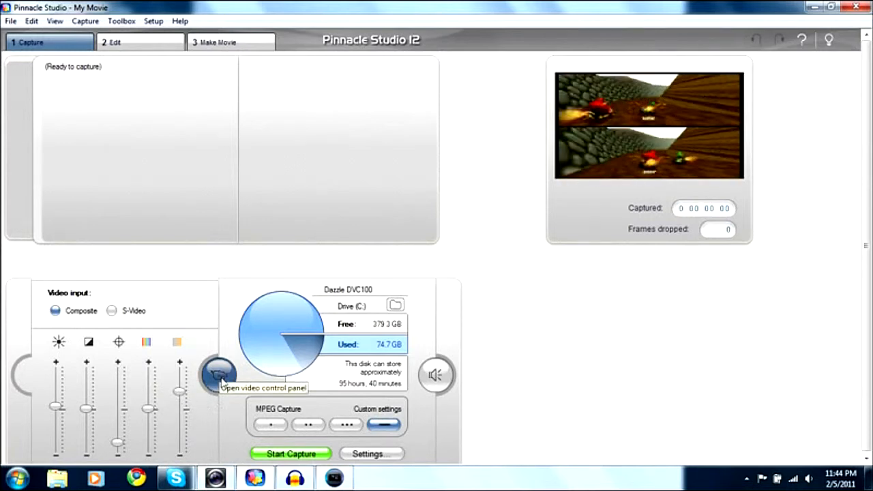
{"action": "left_click", "coordinate": [219, 375]}
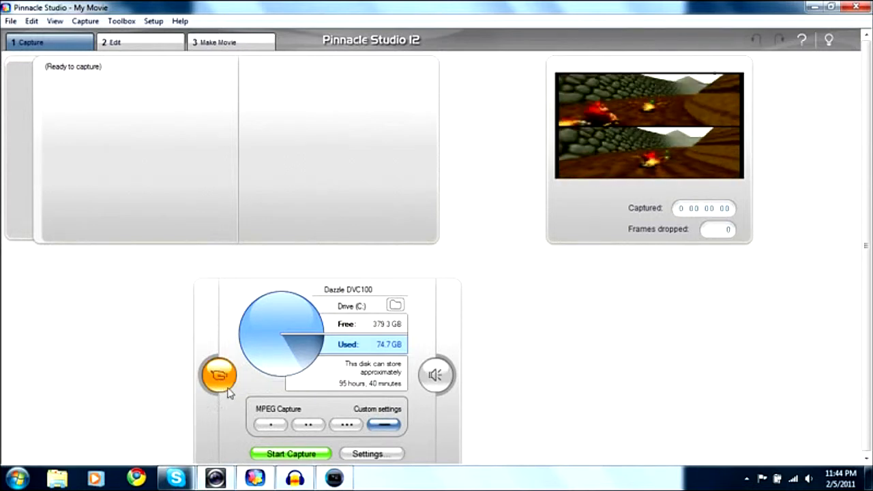
{"action": "left_click", "coordinate": [435, 375]}
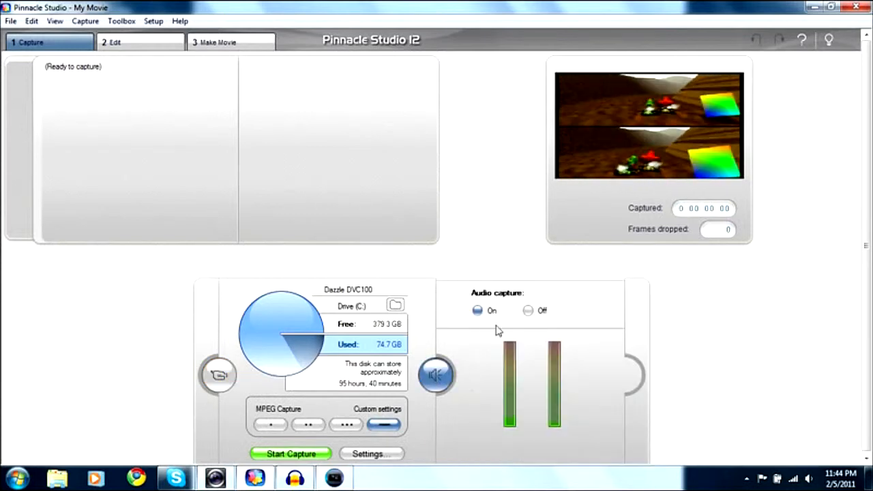
{"action": "left_click", "coordinate": [437, 375]}
Step: Open the capture source settings and review the available video and audio capture devices
{"action": "left_click", "coordinate": [399, 452]}
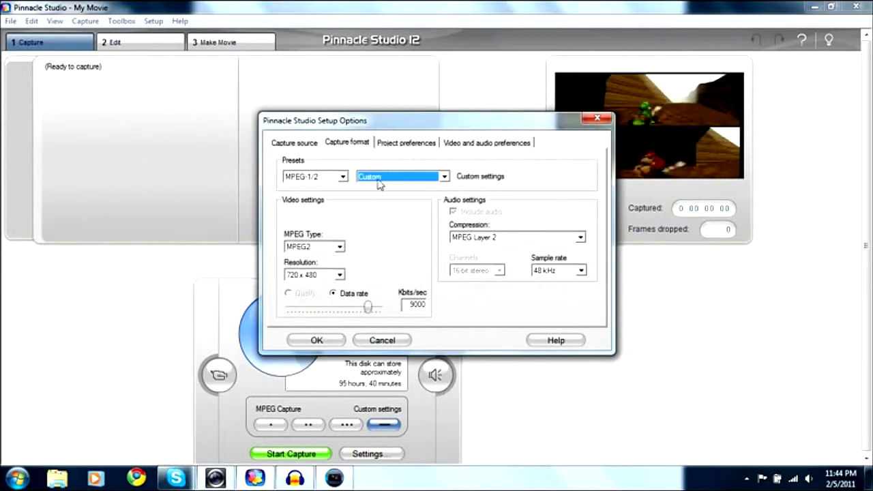
{"action": "left_click", "coordinate": [311, 142]}
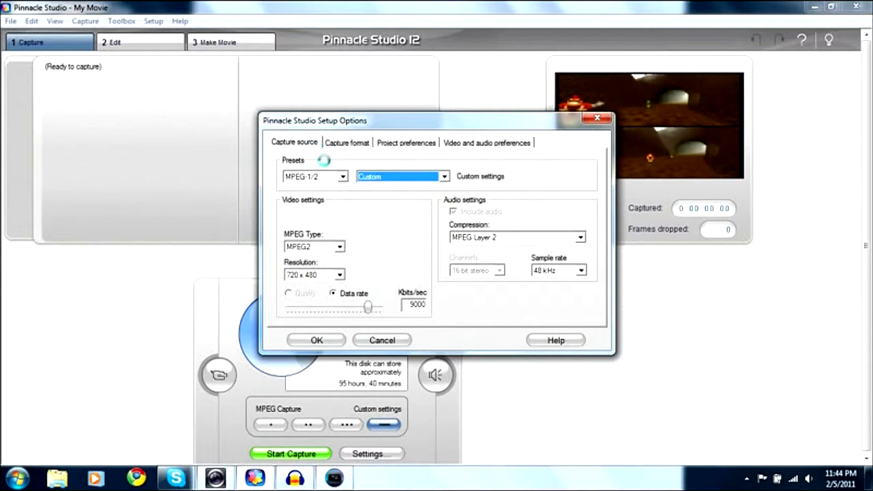
{"action": "left_click", "coordinate": [328, 185]}
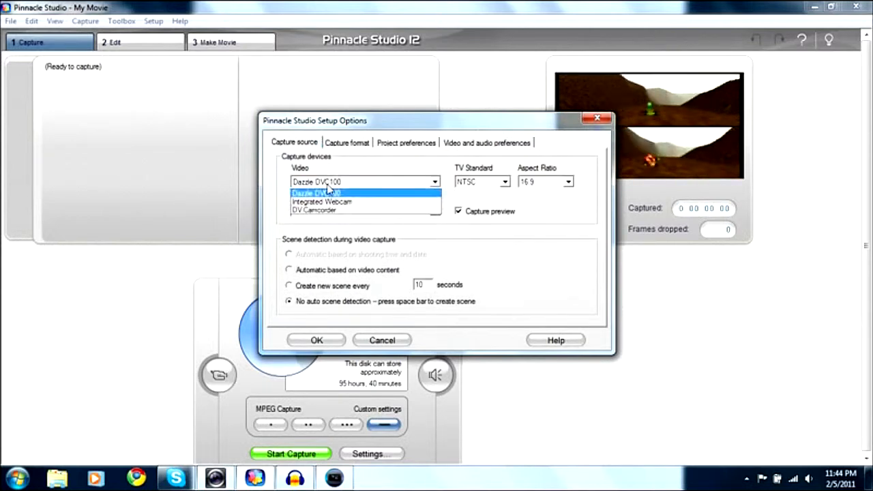
{"action": "left_click", "coordinate": [327, 184]}
{"action": "double_click", "coordinate": [333, 210]}
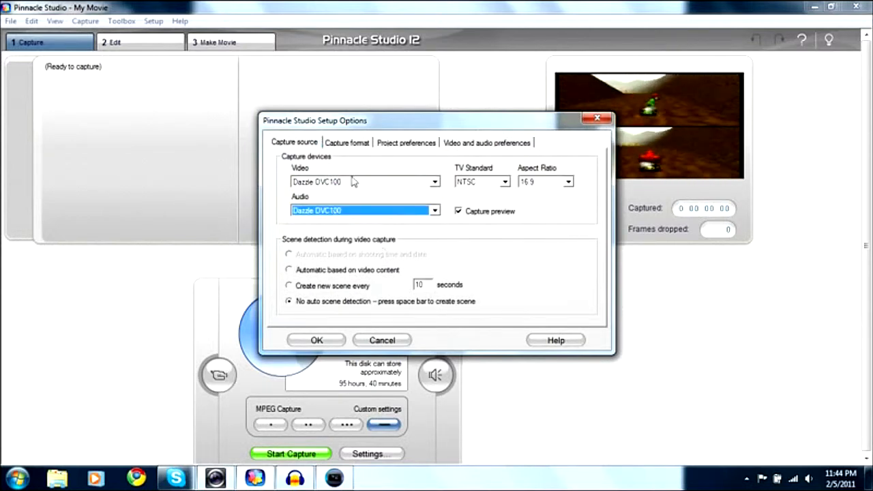
Step: Set the capture source's TV standard to NTSC and its aspect ratio to 16:9
{"action": "left_click", "coordinate": [490, 184]}
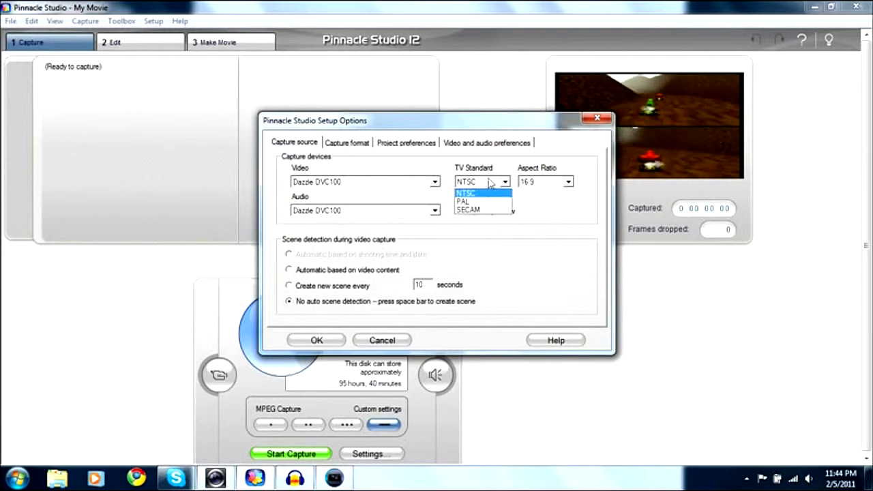
{"action": "left_click", "coordinate": [490, 192]}
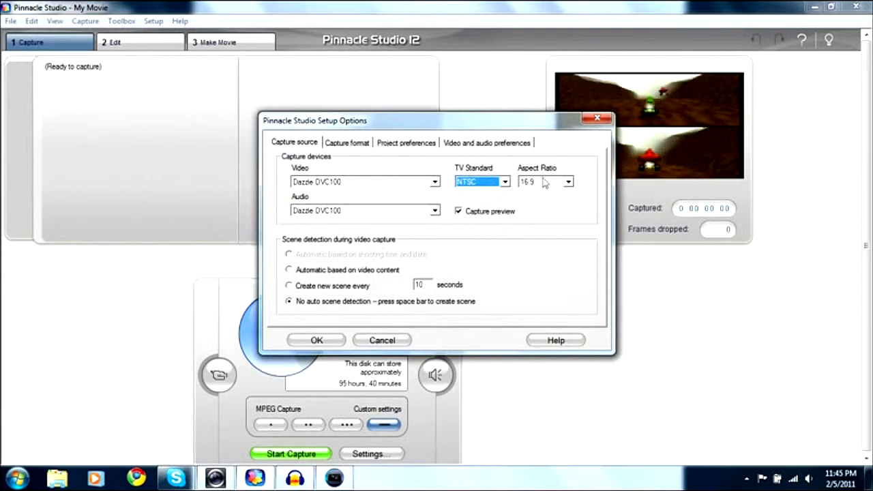
{"action": "left_click", "coordinate": [507, 184]}
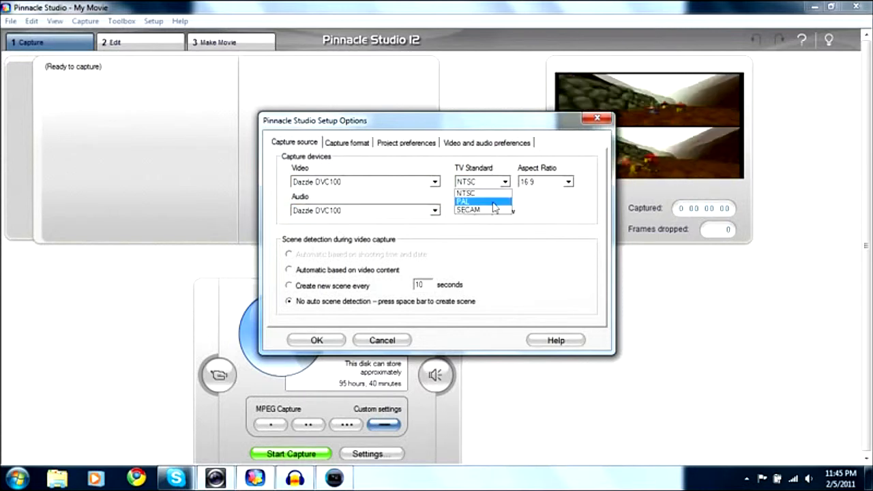
{"action": "left_click", "coordinate": [495, 184]}
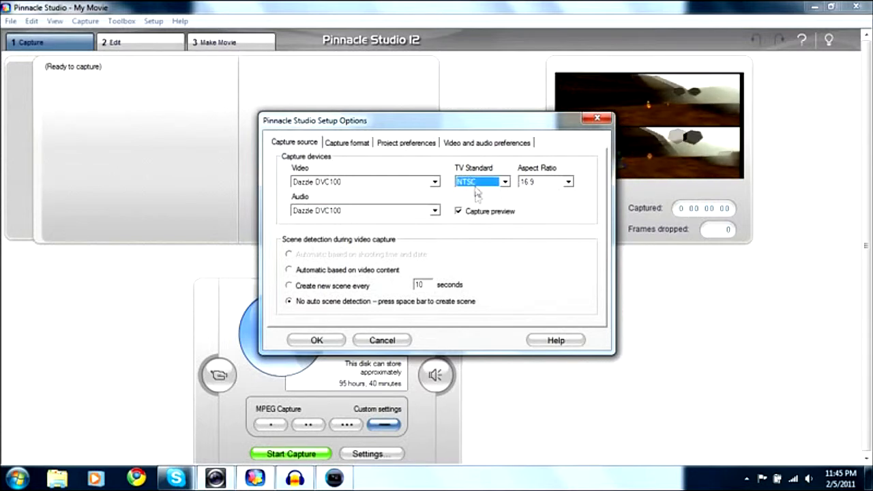
{"action": "left_click", "coordinate": [539, 182]}
{"action": "left_click", "coordinate": [542, 202]}
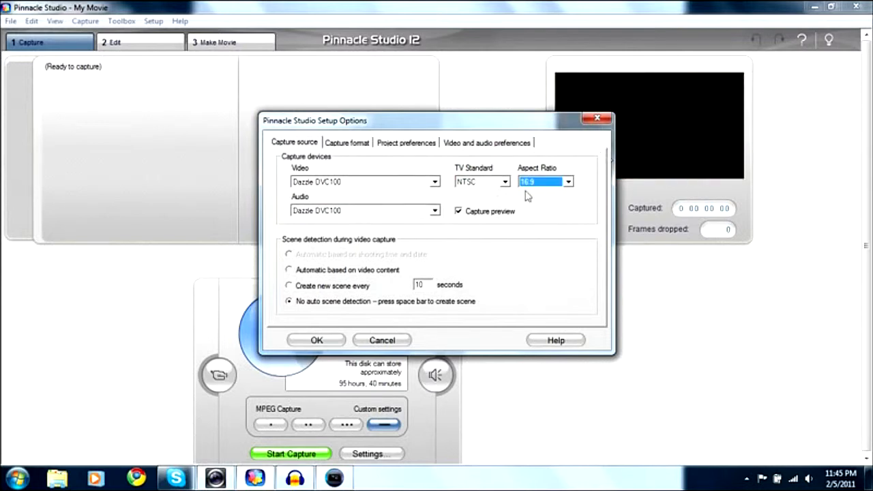
Step: Review the capture format's file type presets, quality presets and MPEG type options
{"action": "left_click", "coordinate": [351, 144]}
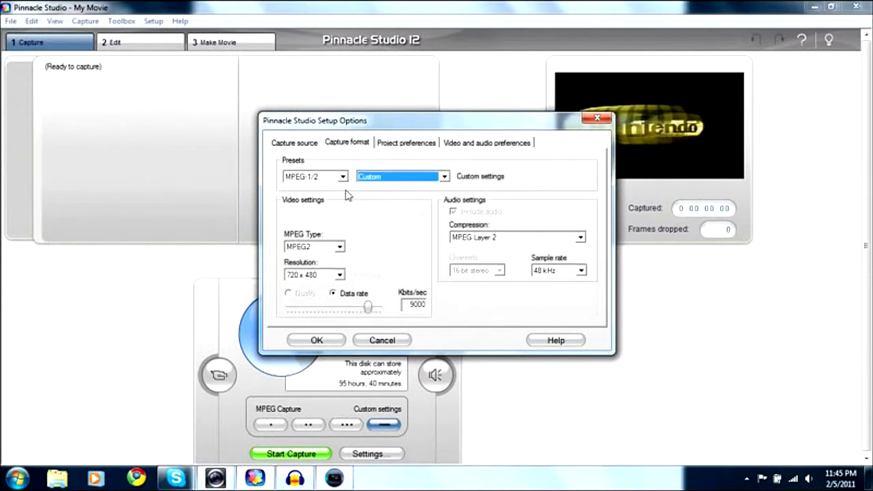
{"action": "left_click", "coordinate": [300, 179]}
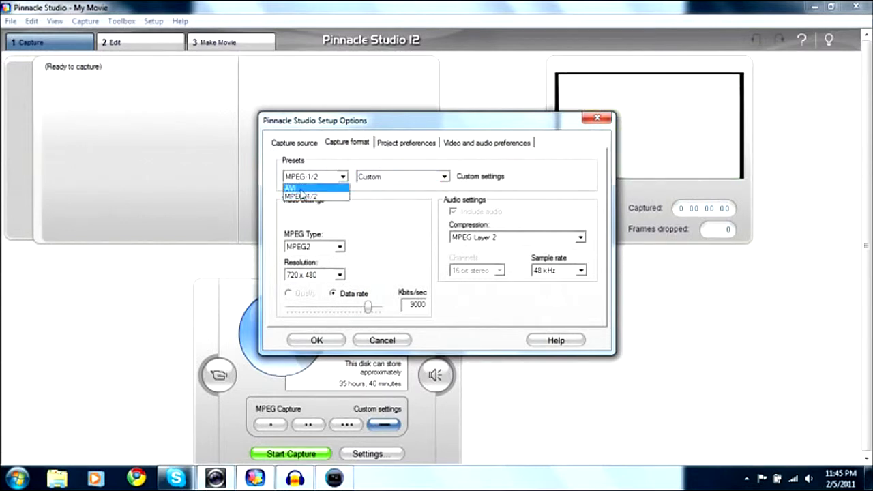
{"action": "left_click", "coordinate": [384, 192]}
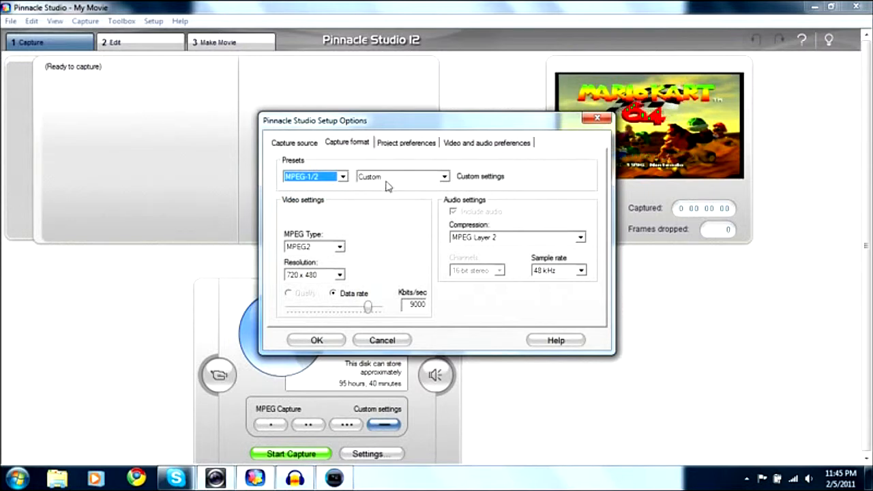
{"action": "left_click", "coordinate": [389, 179]}
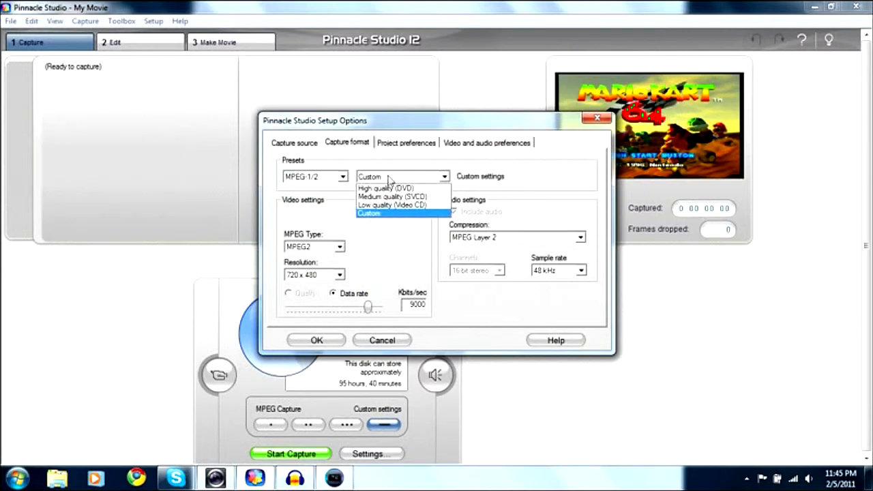
{"action": "left_click", "coordinate": [398, 247]}
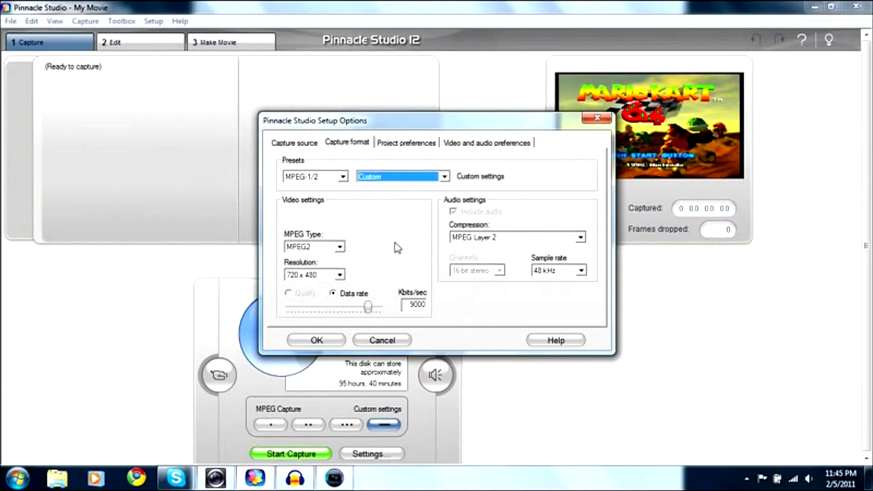
{"action": "left_click", "coordinate": [374, 178]}
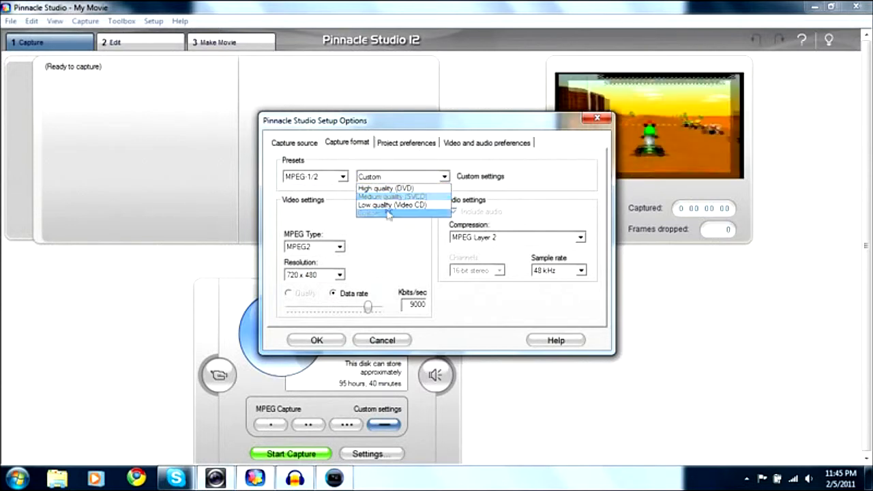
{"action": "left_click", "coordinate": [389, 232]}
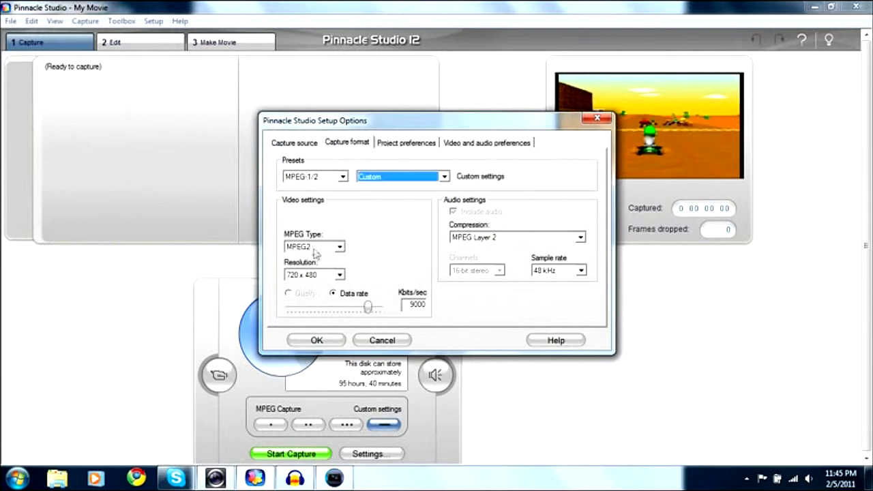
{"action": "left_click", "coordinate": [316, 249]}
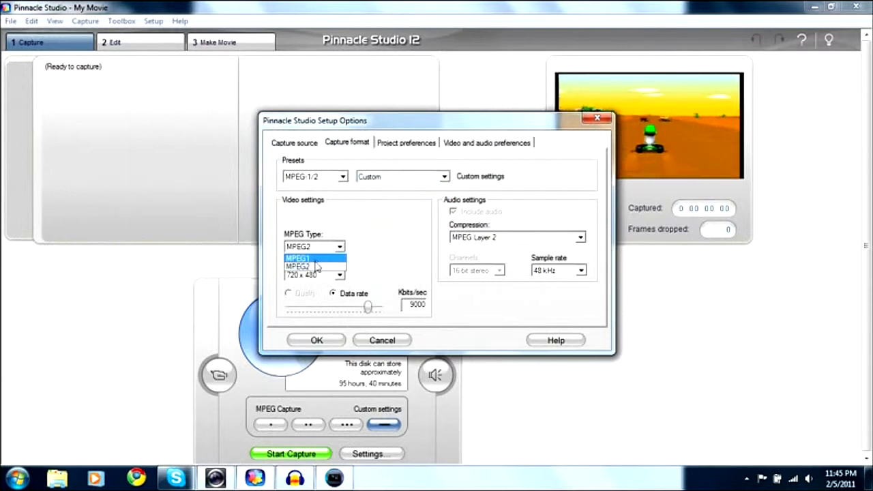
{"action": "left_click", "coordinate": [383, 237]}
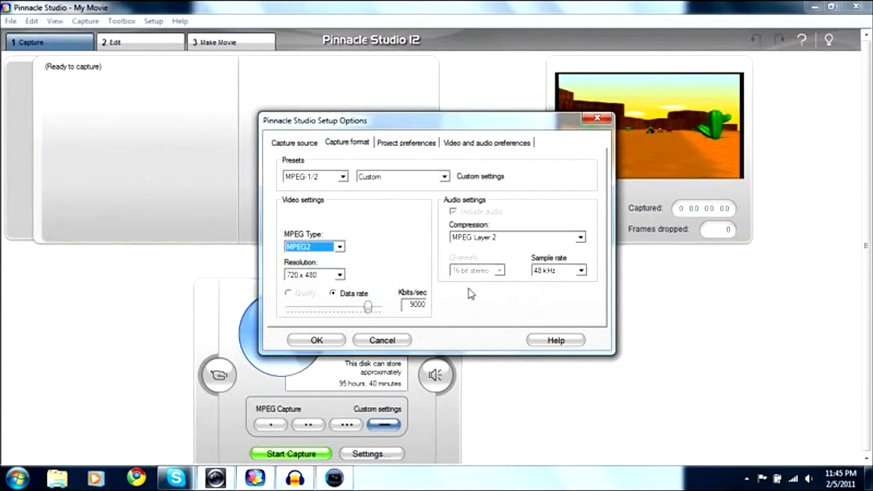
Step: Look through the project preferences and the video and audio preferences, and return to the capture source settings
{"action": "left_click", "coordinate": [408, 145]}
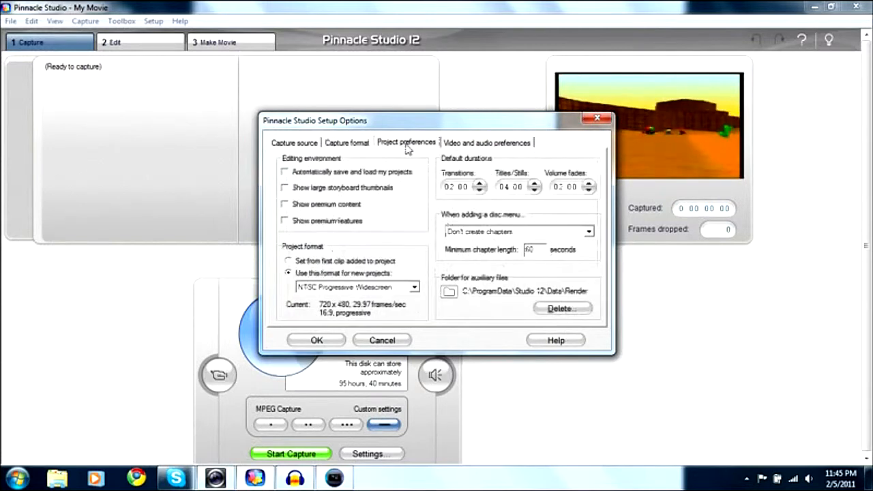
{"action": "left_click", "coordinate": [461, 148]}
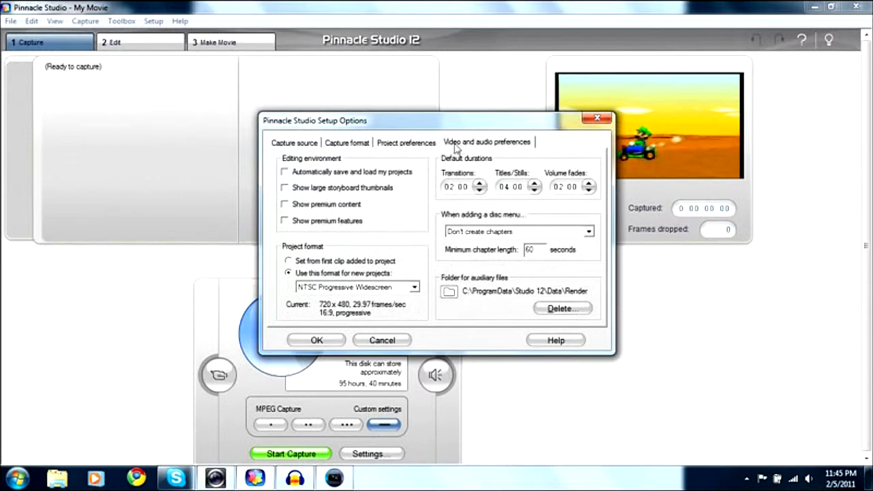
{"action": "left_click", "coordinate": [294, 142]}
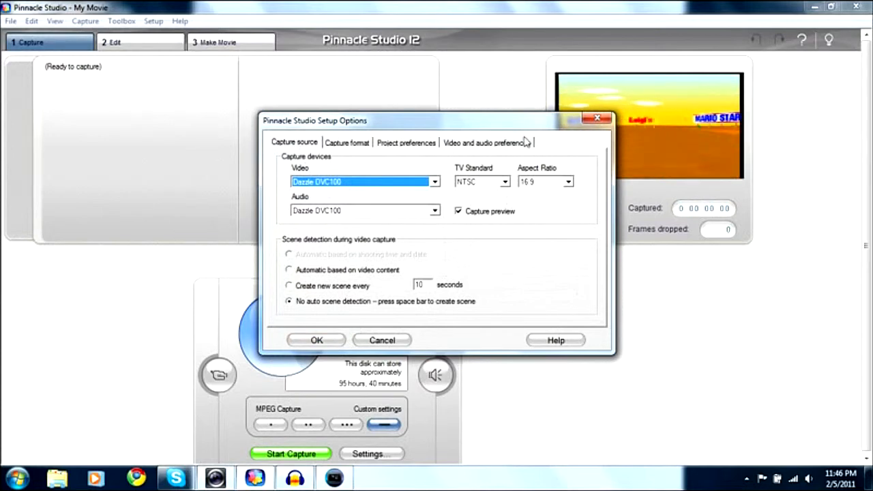
Step: Choose Main VGA monitor for the full-screen preview, check the external preview options, and accept the setup options
{"action": "left_click", "coordinate": [526, 142]}
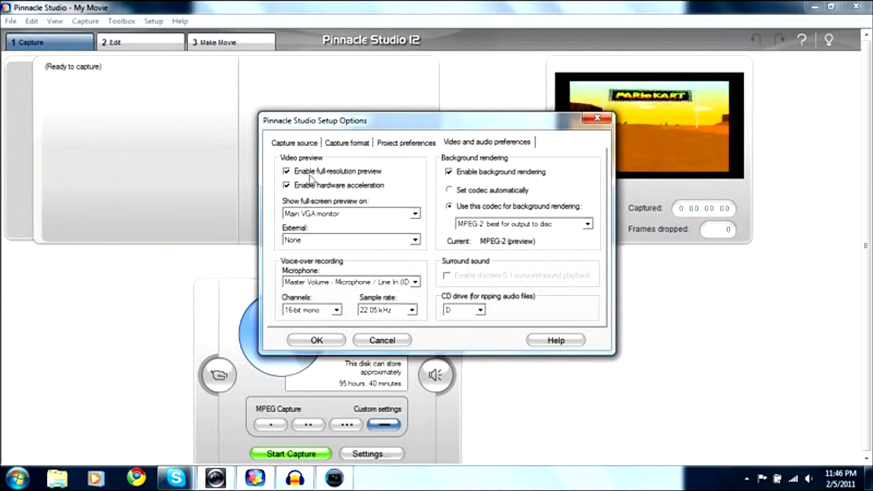
{"action": "left_click", "coordinate": [322, 216]}
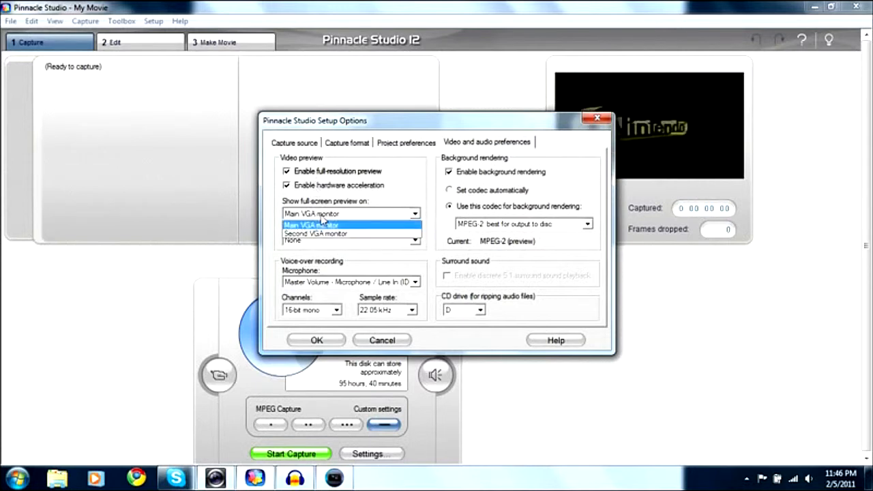
{"action": "left_click", "coordinate": [324, 224]}
{"action": "left_click", "coordinate": [324, 239]}
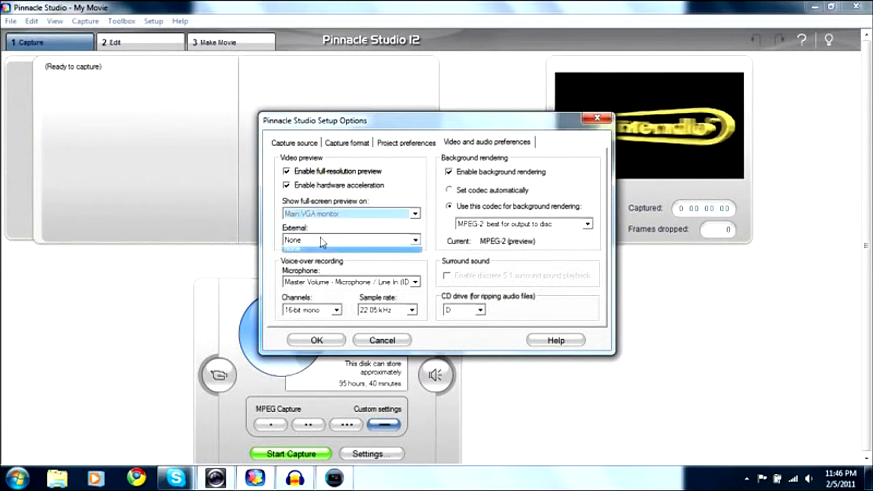
{"action": "left_click", "coordinate": [438, 199]}
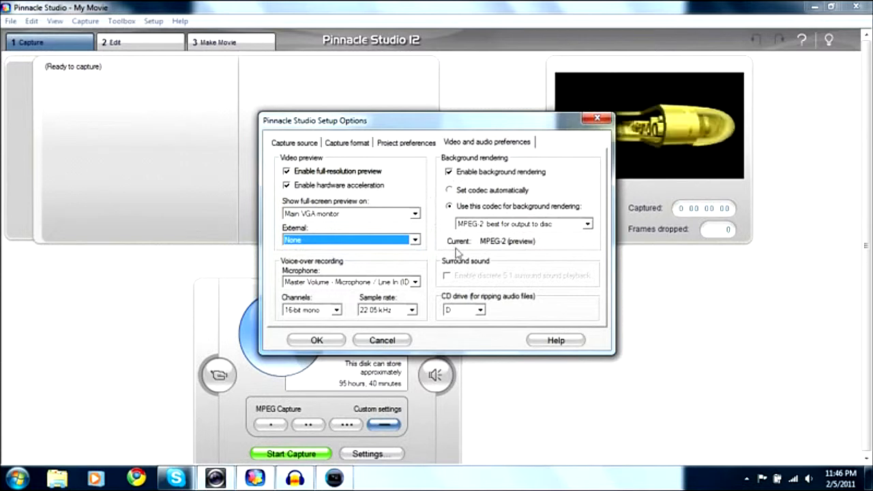
{"action": "left_click", "coordinate": [315, 342]}
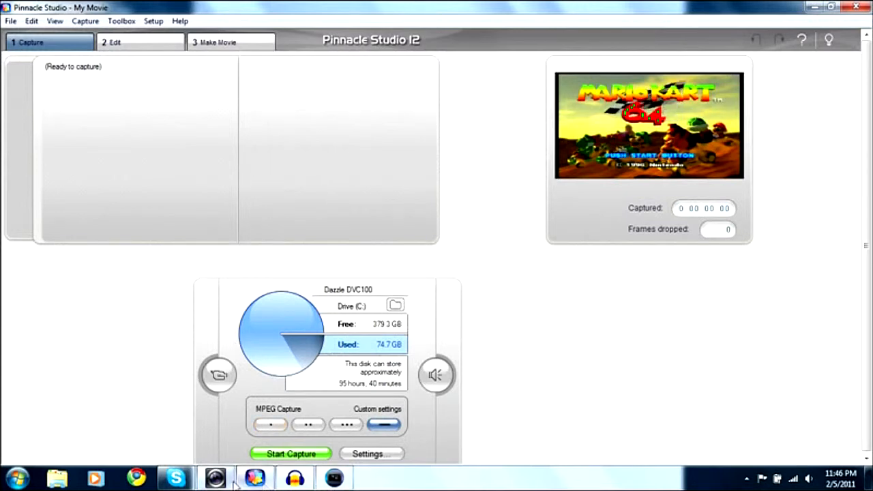
{"action": "mouse_move", "coordinate": [303, 483]}
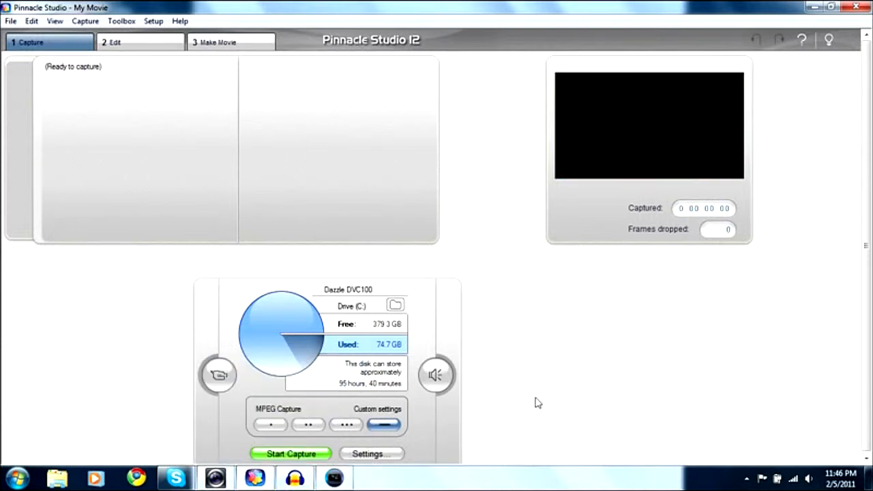
Step: Check the naming and stop options for a new video capture, and close them without capturing
{"action": "left_click", "coordinate": [311, 484]}
{"action": "left_click", "coordinate": [271, 483]}
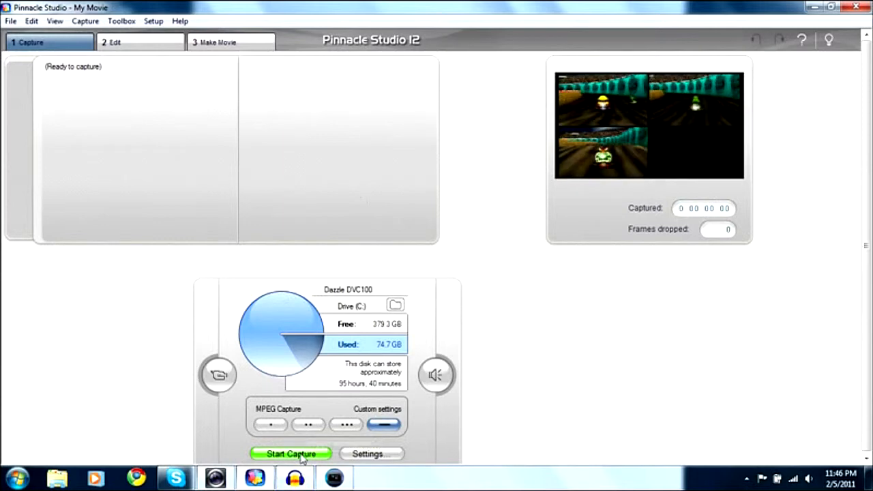
{"action": "left_click", "coordinate": [303, 457]}
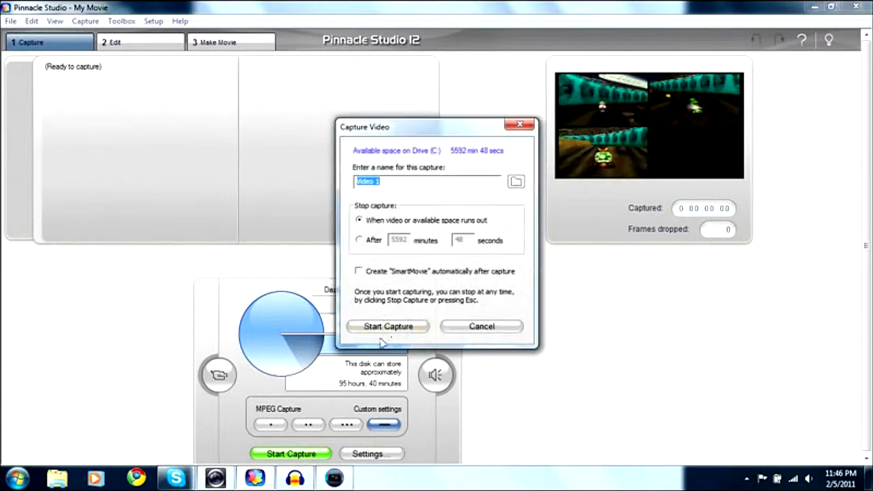
{"action": "left_click", "coordinate": [449, 331]}
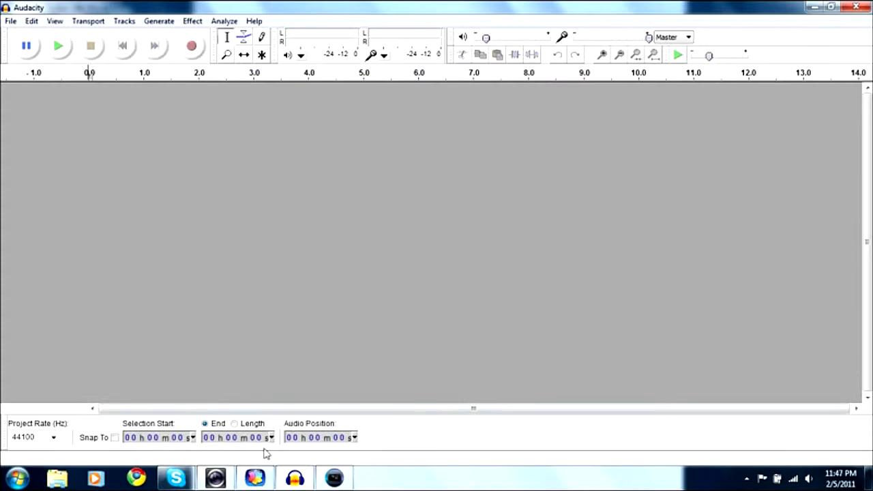
{"action": "left_click", "coordinate": [254, 477]}
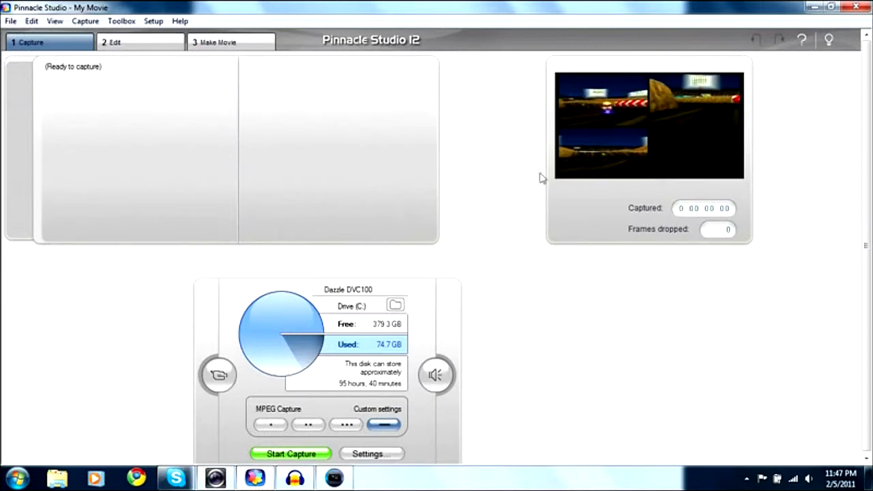
{"action": "left_click", "coordinate": [307, 480]}
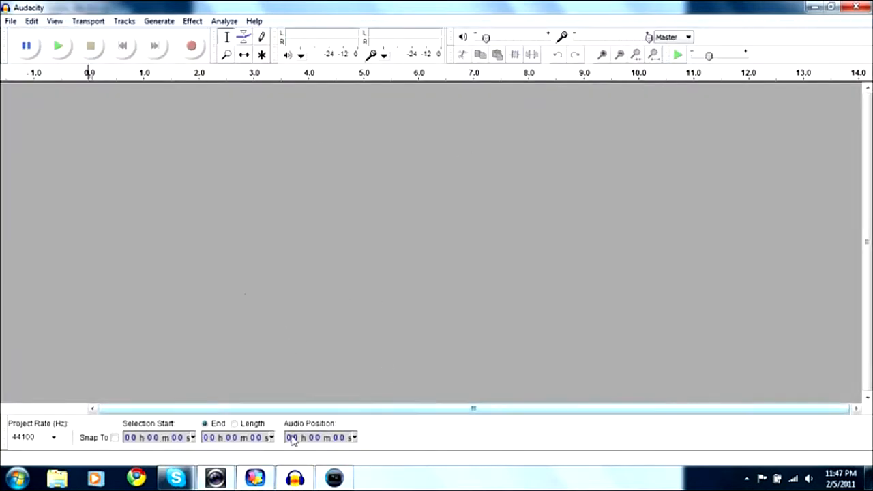
{"action": "left_click", "coordinate": [273, 477]}
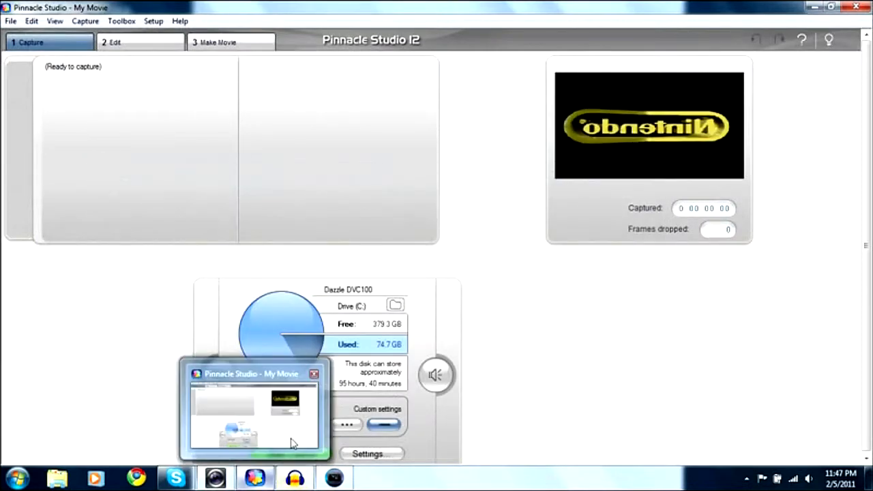
{"action": "left_click", "coordinate": [295, 477]}
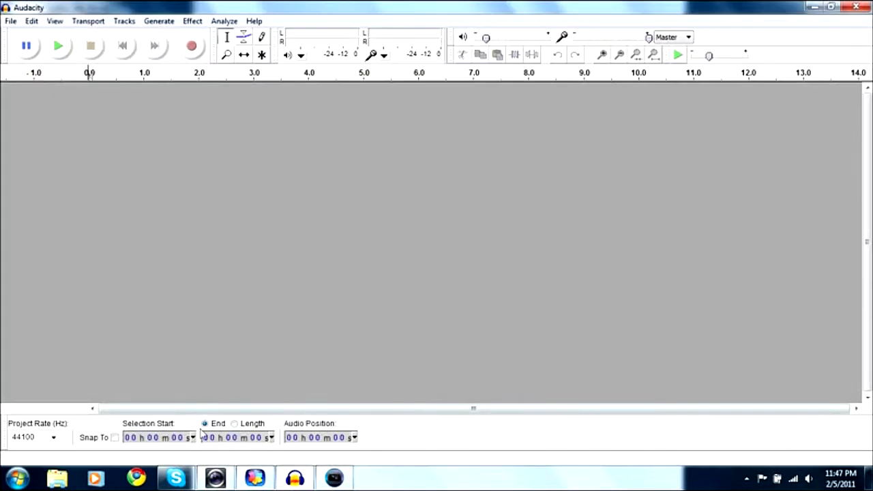
Step: Start capturing the gameplay in Pinnacle Studio under the name Video 1, and start an audio recording in Audacity
{"action": "left_click", "coordinate": [258, 477]}
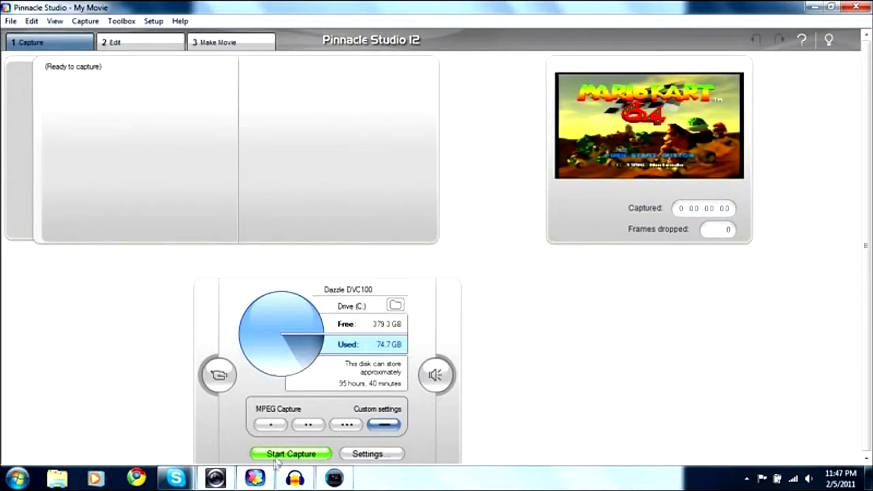
{"action": "left_click", "coordinate": [280, 454]}
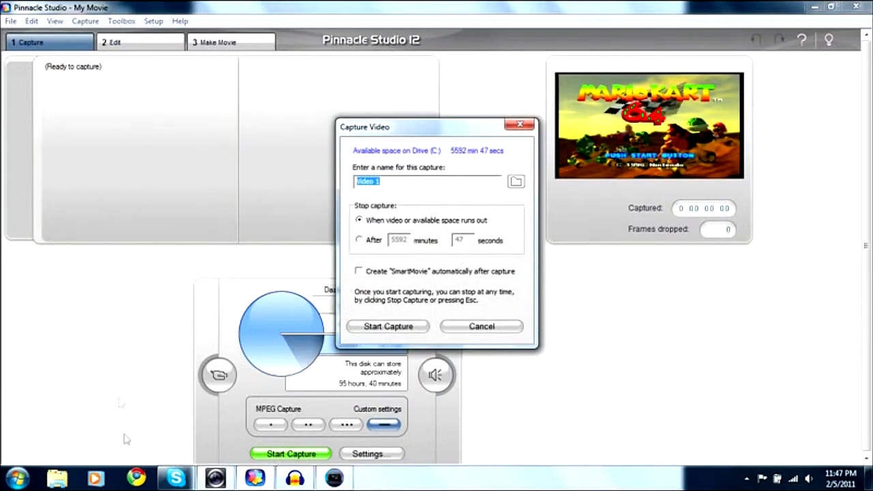
{"action": "left_click", "coordinate": [388, 326]}
{"action": "left_click", "coordinate": [295, 477]}
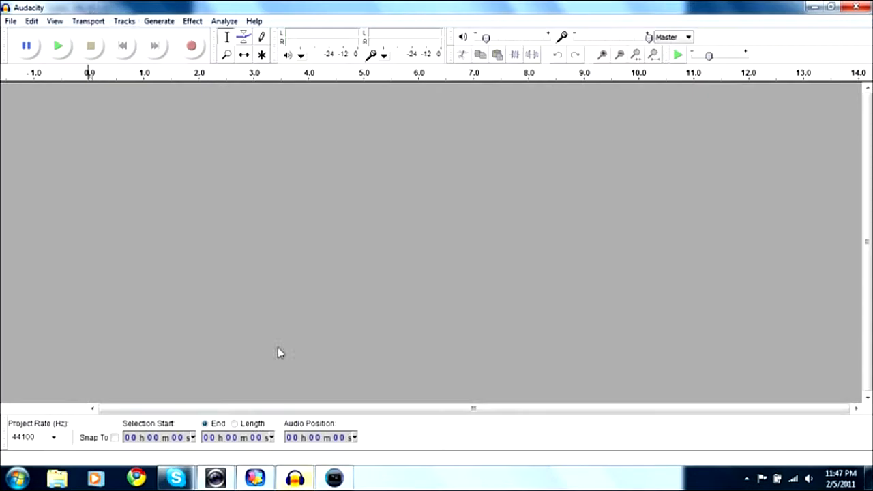
{"action": "left_click", "coordinate": [191, 47]}
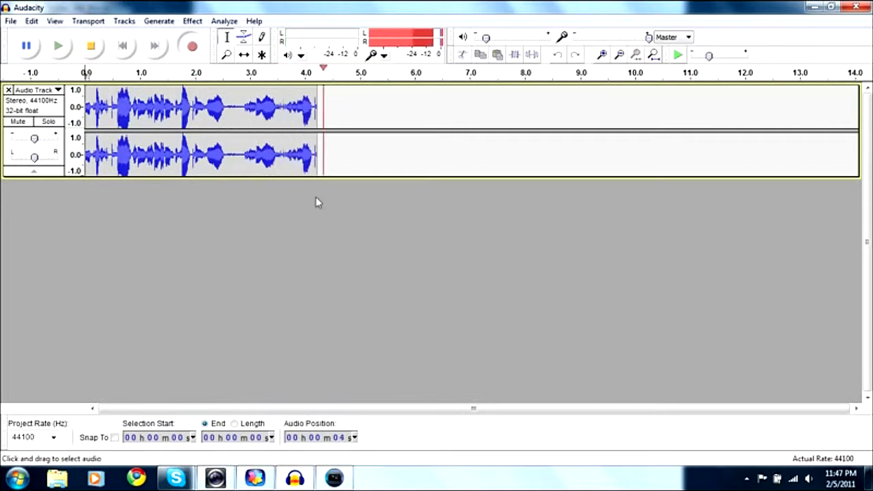
Step: Stop both the Audacity audio recording and the Pinnacle Studio video capture, and close Pinnacle Studio
{"action": "left_click", "coordinate": [93, 49]}
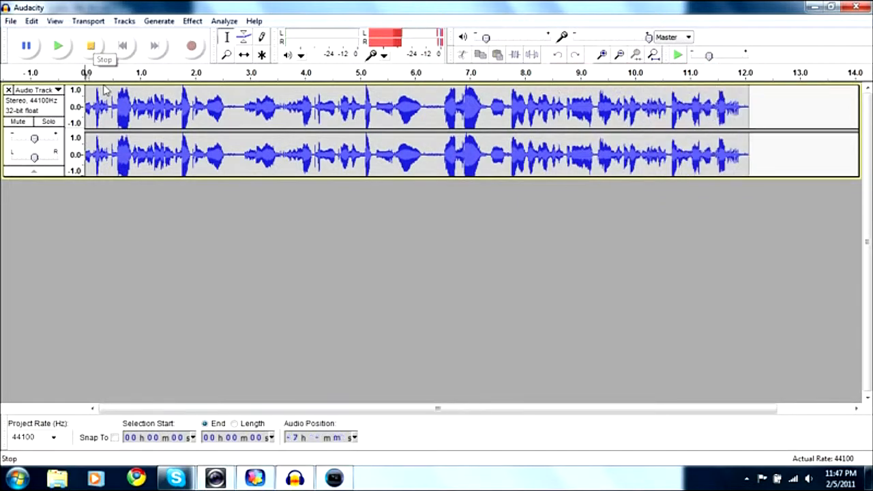
{"action": "left_click", "coordinate": [256, 478]}
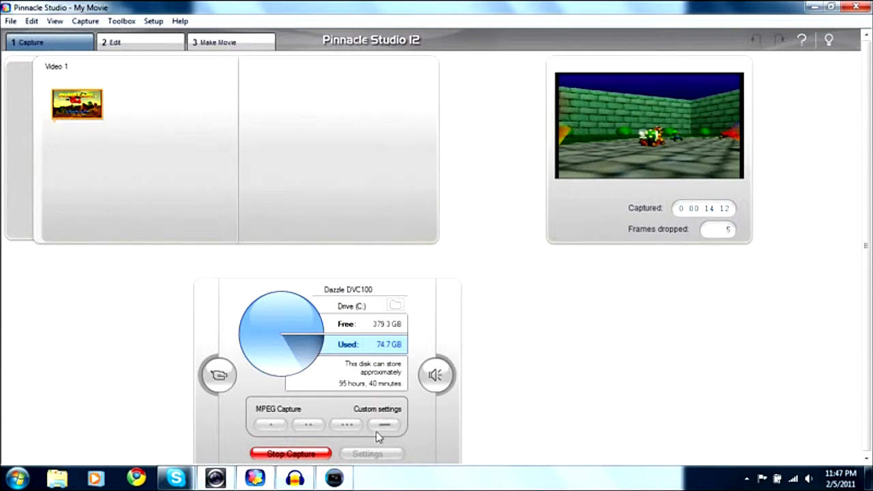
{"action": "left_click", "coordinate": [290, 454]}
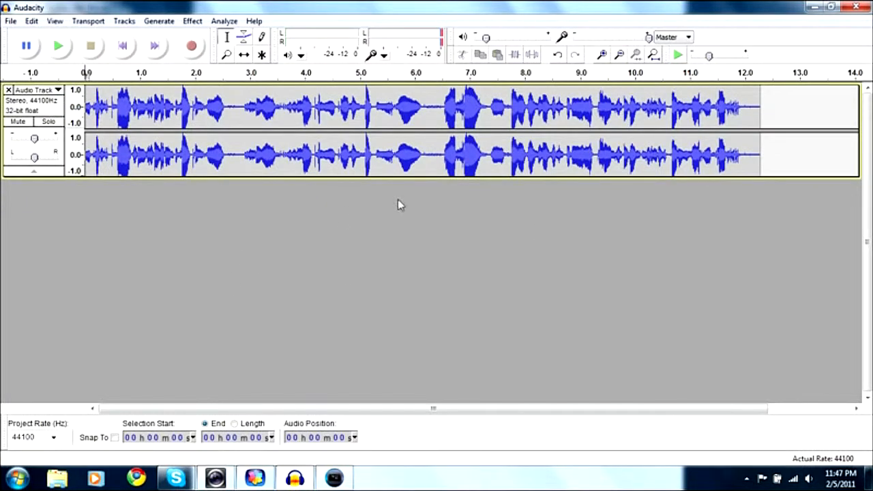
{"action": "left_click", "coordinate": [263, 479]}
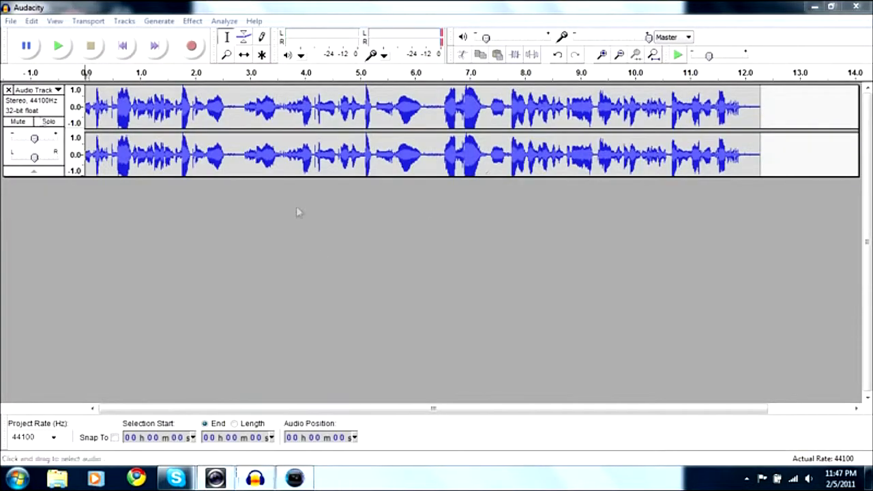
Step: Export the recorded audio from Audacity to My Documents as an MP3 file named mk, accepting the metadata
{"action": "left_click", "coordinate": [41, 8]}
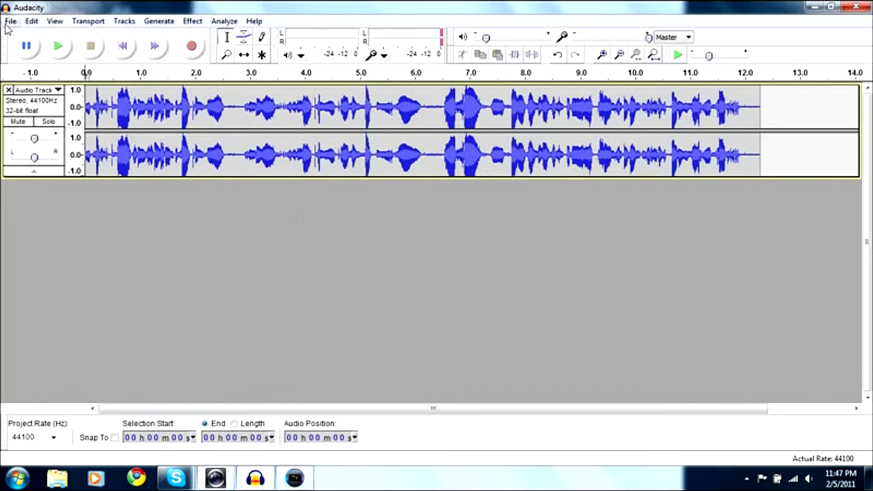
{"action": "left_click", "coordinate": [10, 21]}
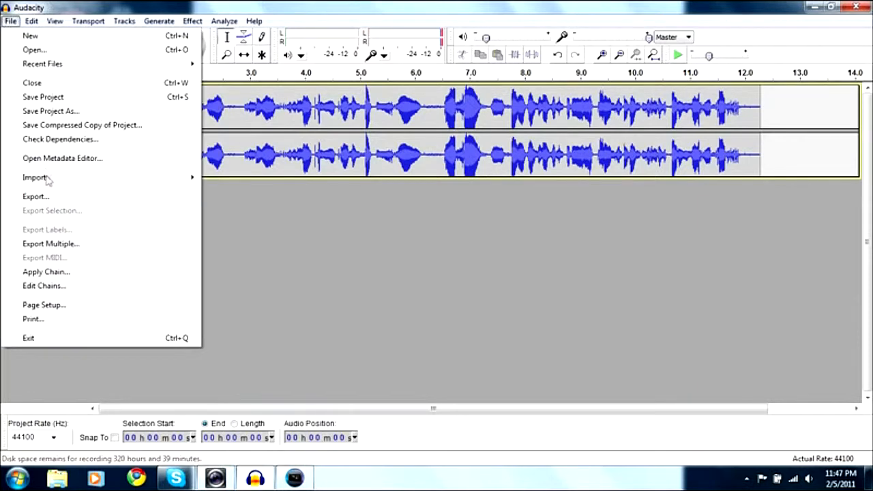
{"action": "left_click", "coordinate": [41, 197]}
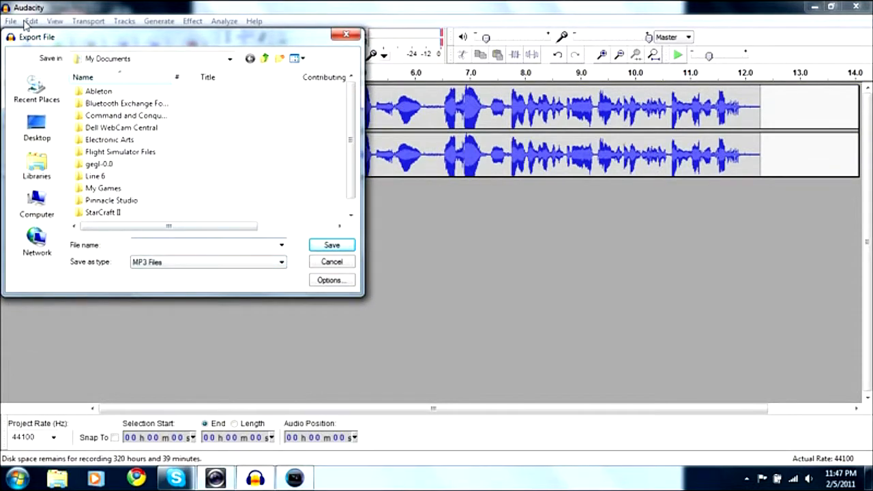
{"action": "left_click", "coordinate": [332, 247]}
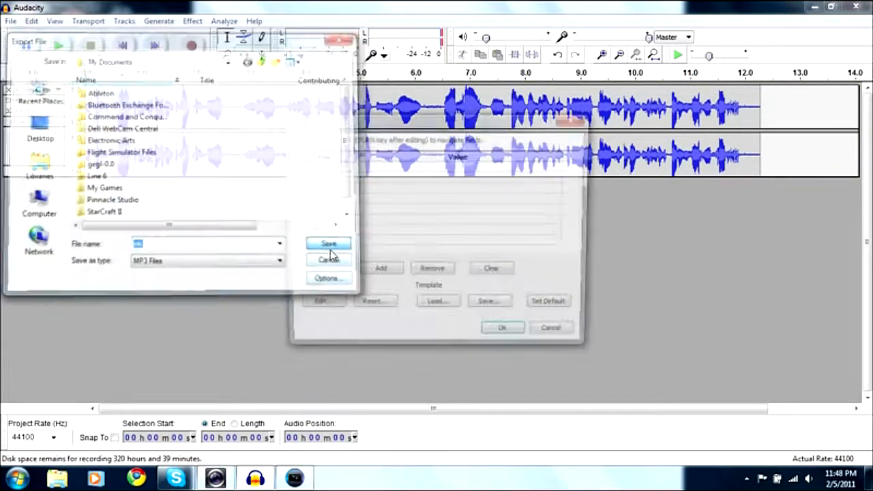
{"action": "left_click", "coordinate": [509, 337]}
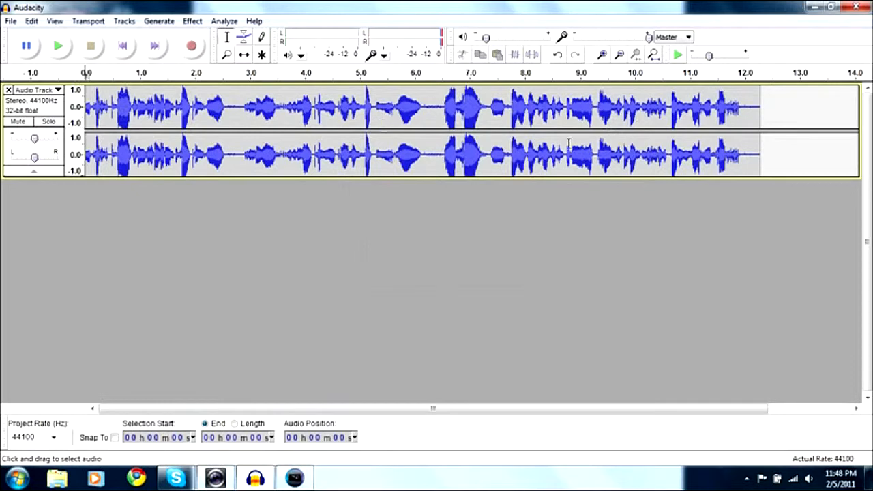
Step: Close Audacity and switch to Vegas Pro 9.0
{"action": "left_click", "coordinate": [866, 6]}
{"action": "left_click", "coordinate": [447, 282]}
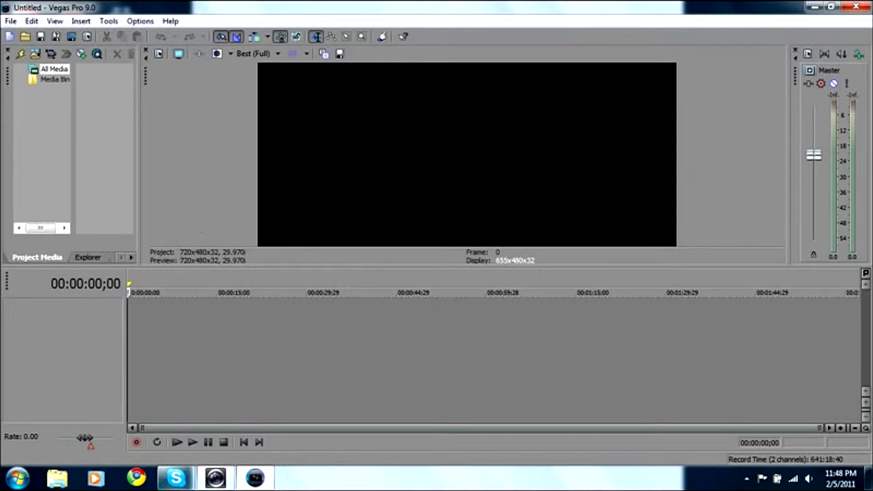
{"action": "left_click", "coordinate": [216, 478]}
{"action": "left_click", "coordinate": [158, 160]}
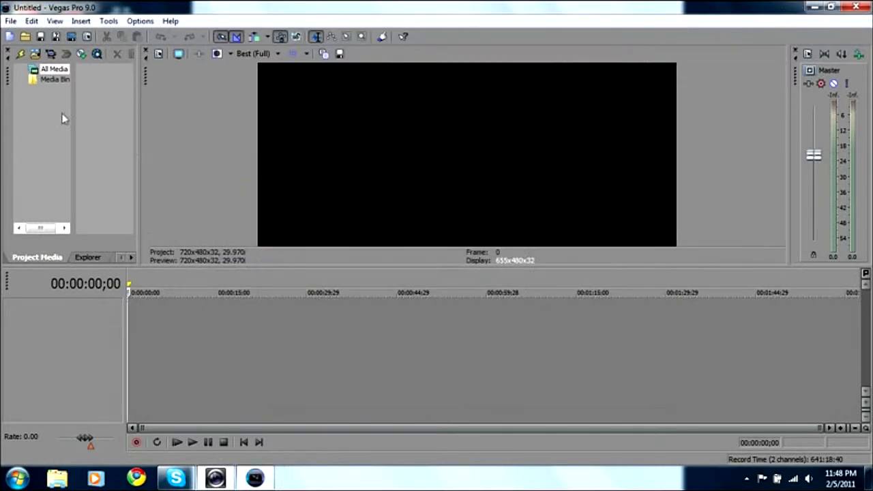
Step: Open the captured Video 1 from the Videos library so it is placed on the timeline
{"action": "left_click", "coordinate": [11, 20]}
{"action": "left_click", "coordinate": [28, 60]}
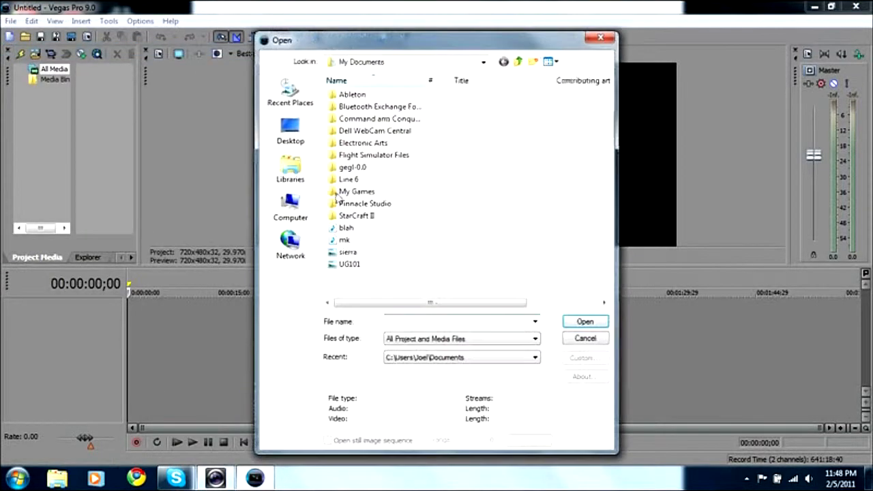
{"action": "left_click", "coordinate": [299, 176]}
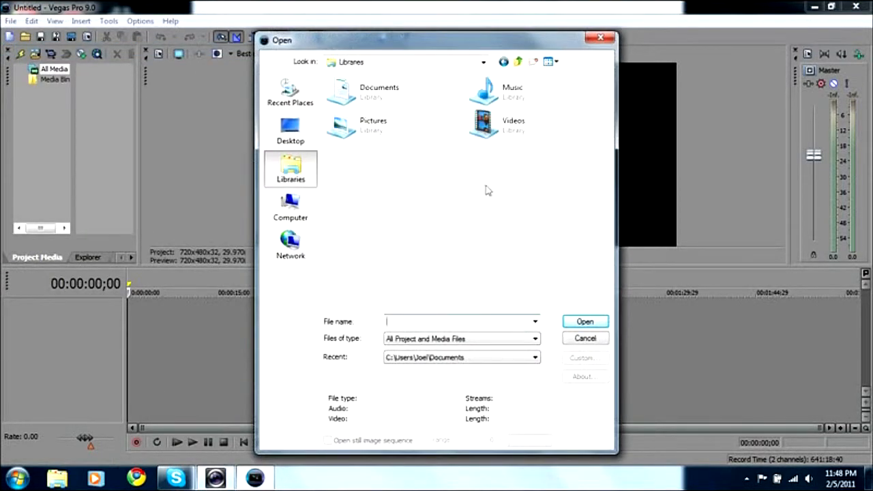
{"action": "double_click", "coordinate": [516, 141]}
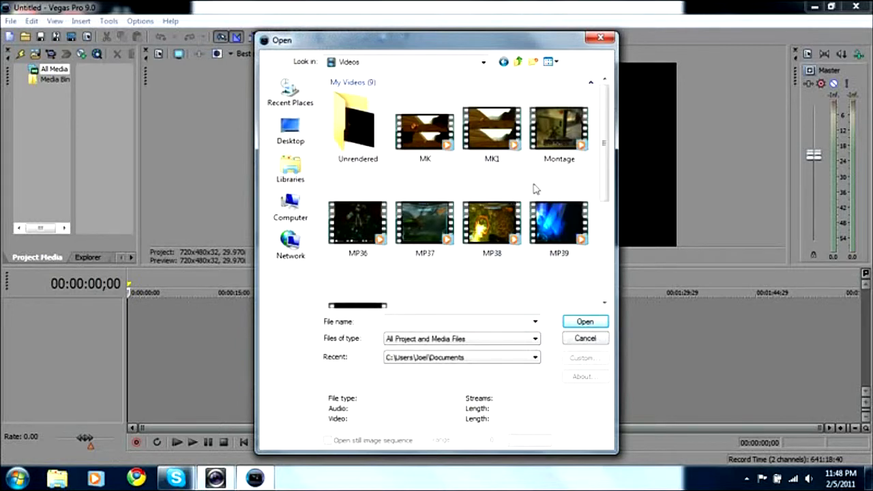
{"action": "left_click_drag", "start_coordinate": [605, 190], "coordinate": [606, 263]}
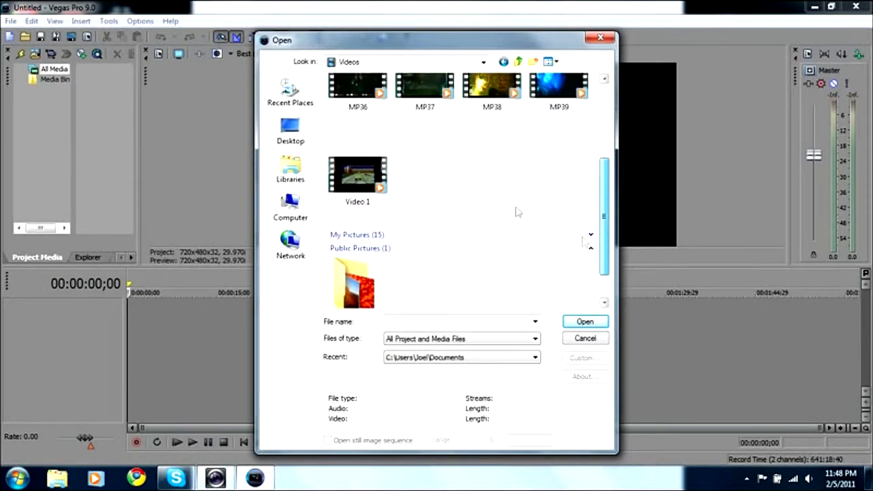
{"action": "double_click", "coordinate": [366, 174]}
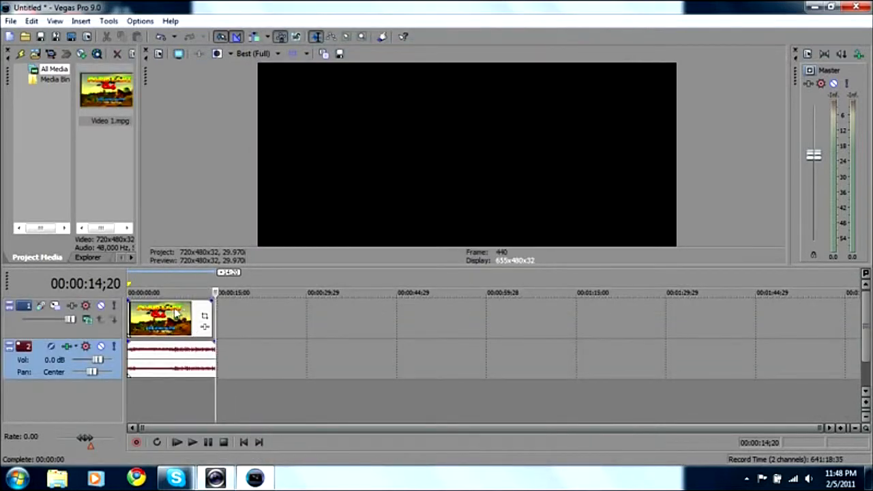
Step: Import the mk MP3 file from the Documents library into the project media
{"action": "left_click", "coordinate": [11, 20]}
{"action": "mouse_move", "coordinate": [179, 134]}
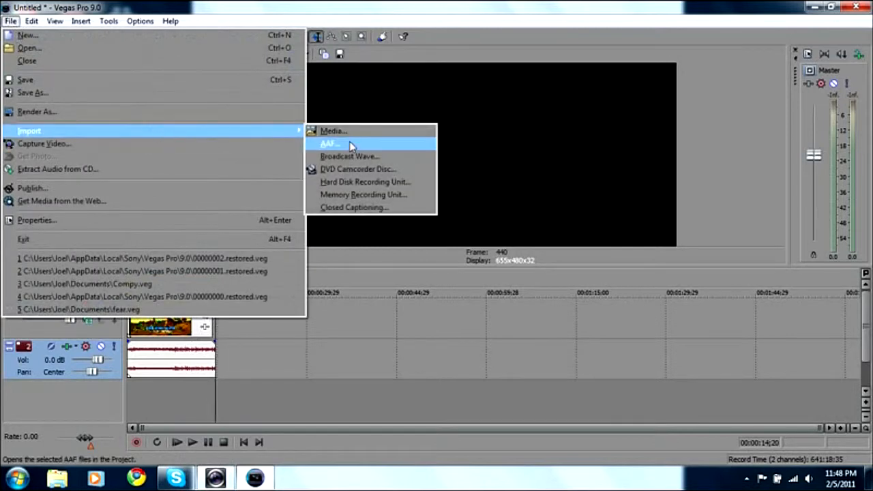
{"action": "left_click", "coordinate": [354, 131]}
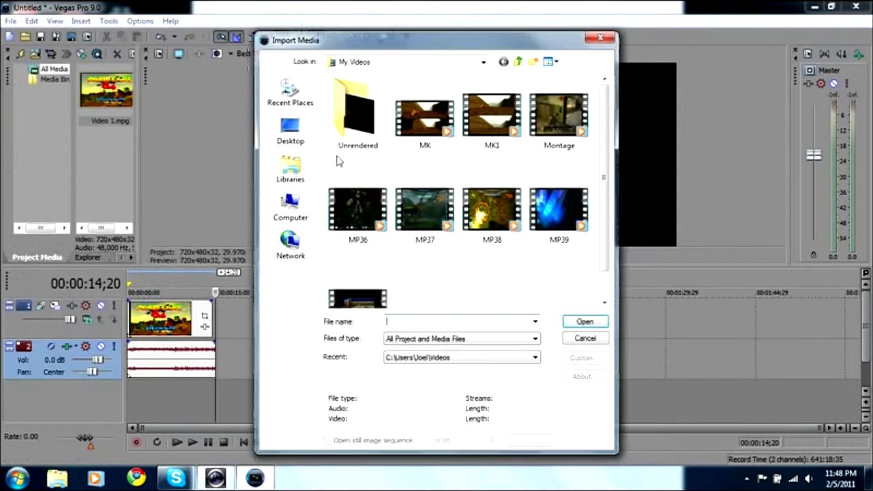
{"action": "left_click", "coordinate": [290, 167]}
{"action": "double_click", "coordinate": [361, 94]}
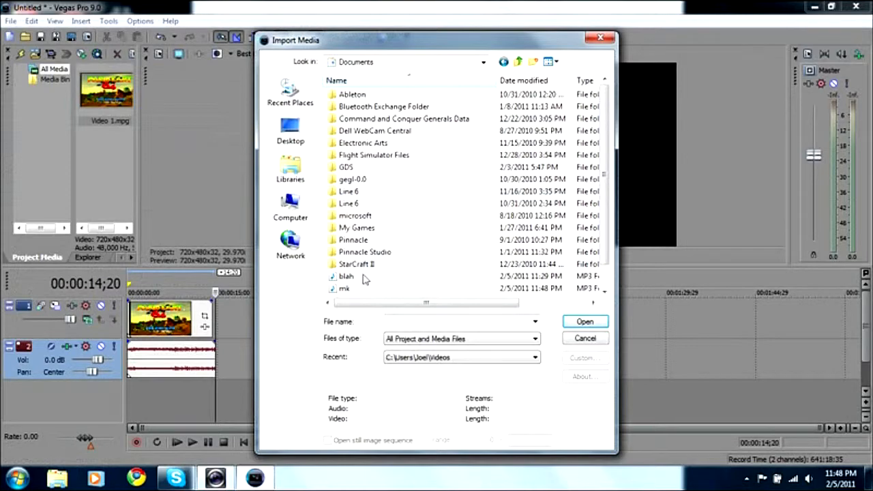
{"action": "double_click", "coordinate": [362, 290]}
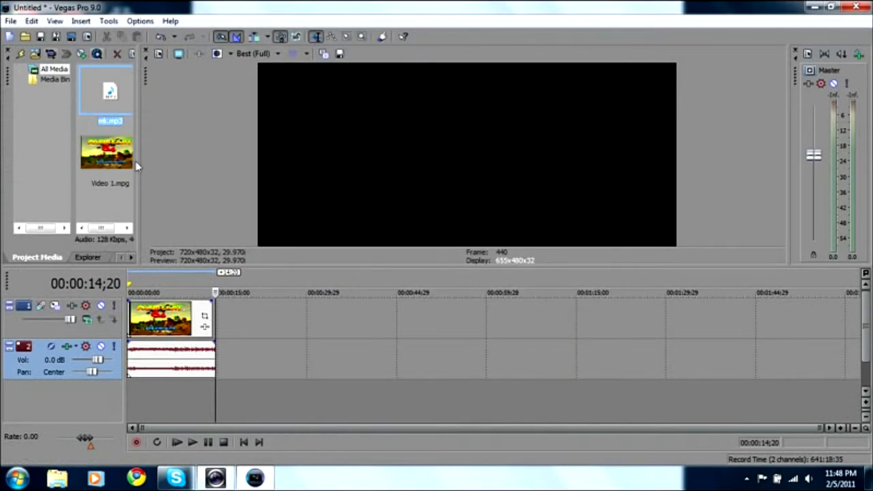
Step: Preview the video clip briefly, check points along the timeline, and return the cursor to the project's start
{"action": "left_click", "coordinate": [243, 442]}
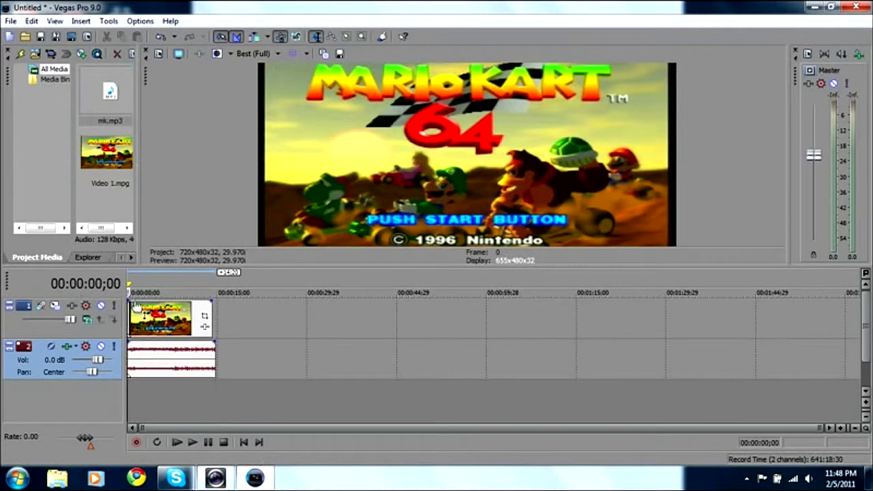
{"action": "key", "text": "space"}
{"action": "key", "text": "space"}
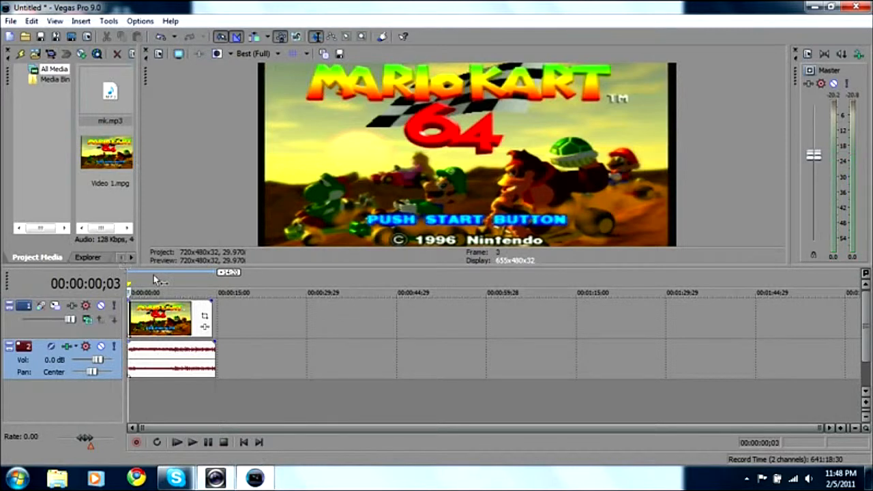
{"action": "left_click", "coordinate": [161, 286]}
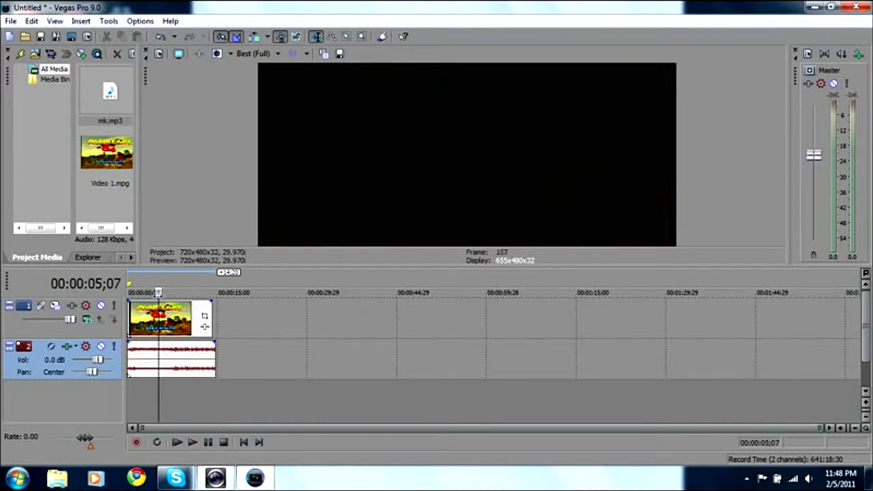
{"action": "left_click", "coordinate": [258, 442]}
{"action": "left_click", "coordinate": [244, 442]}
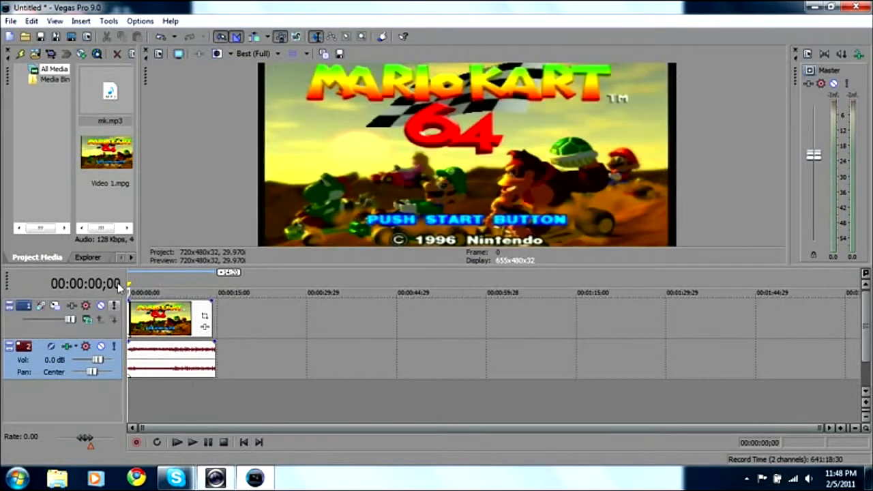
Step: Place the mk MP3 from the project media on a new audio track below the video's audio, starting at the project's beginning
{"action": "left_click_drag", "start_coordinate": [114, 94], "coordinate": [138, 397]}
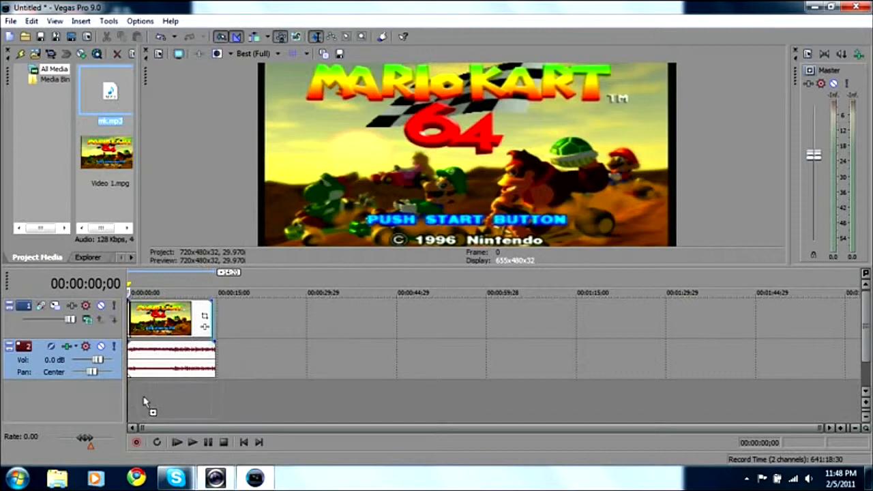
{"action": "left_click_drag", "start_coordinate": [135, 396], "coordinate": [136, 396]}
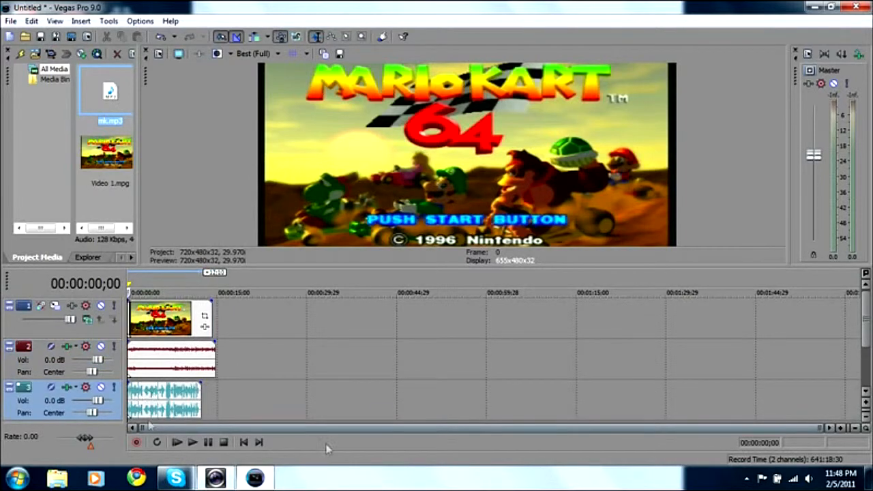
Step: Trim the end of the gameplay audio and then the video clip so both end together with the commentary audio
{"action": "left_click", "coordinate": [840, 429]}
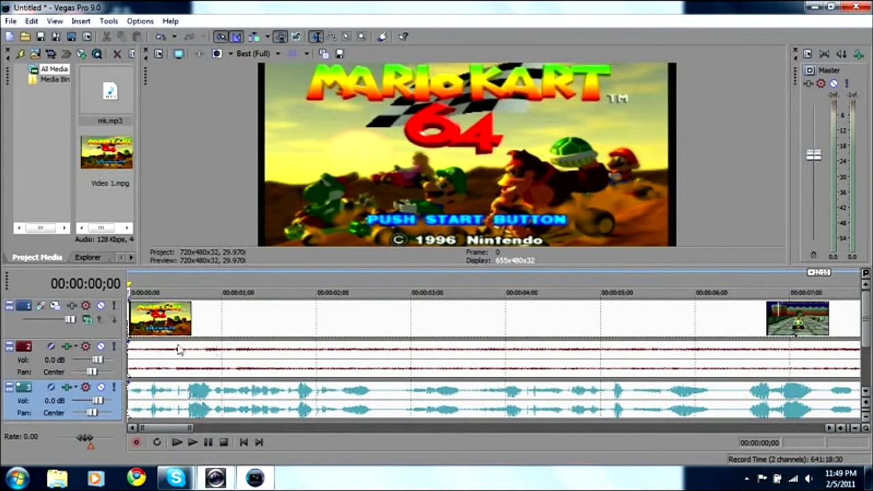
{"action": "left_click", "coordinate": [856, 428]}
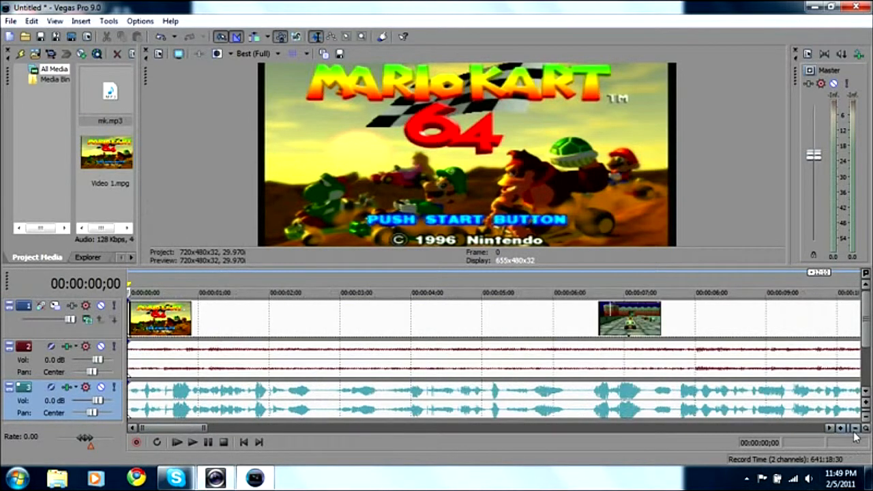
{"action": "left_click", "coordinate": [856, 430]}
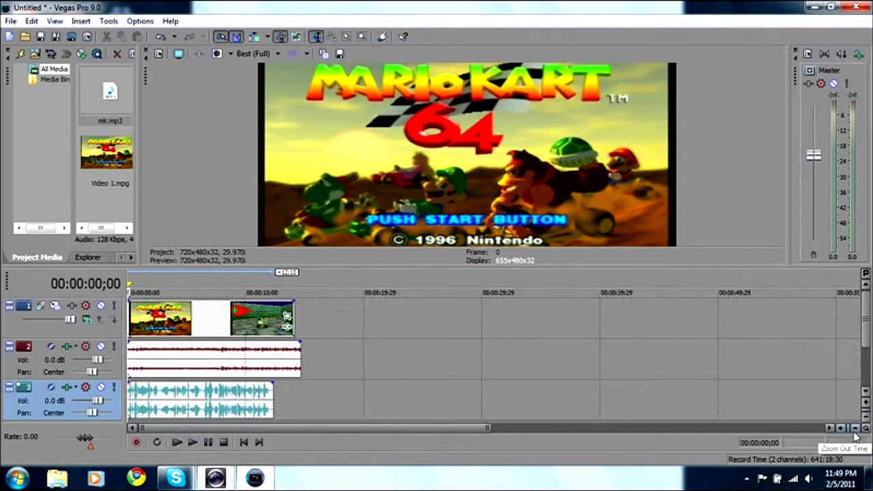
{"action": "left_click", "coordinate": [856, 429]}
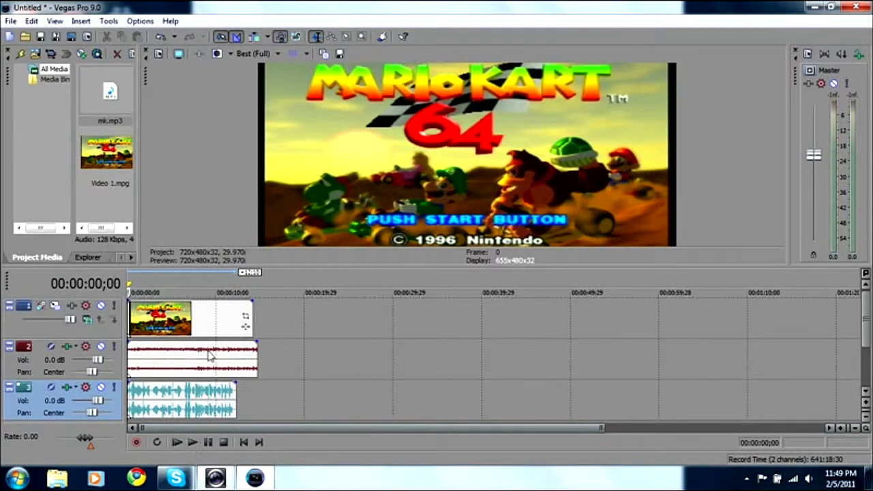
{"action": "left_click_drag", "start_coordinate": [253, 359], "coordinate": [250, 358]}
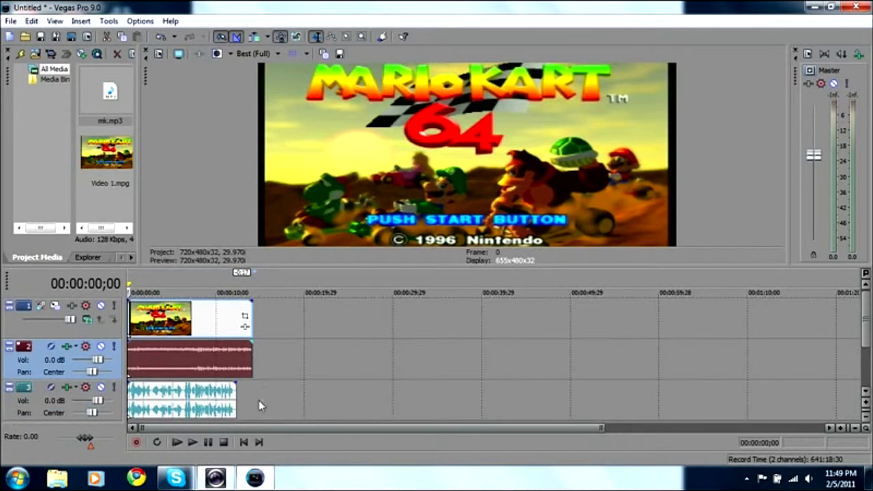
{"action": "left_click_drag", "start_coordinate": [253, 319], "coordinate": [236, 319]}
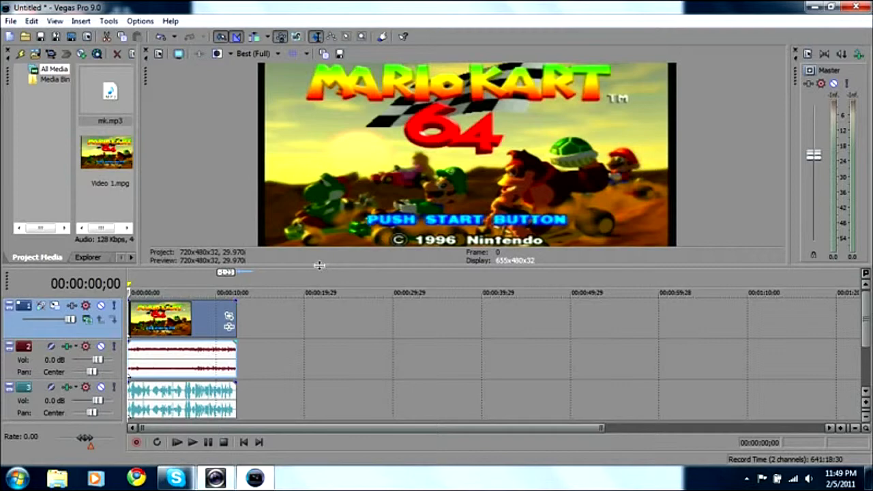
Step: Apply the Sony Sharpen effect to the video track with an amount of 0.350, and briefly play the result
{"action": "left_click_drag", "start_coordinate": [320, 264], "coordinate": [325, 300]}
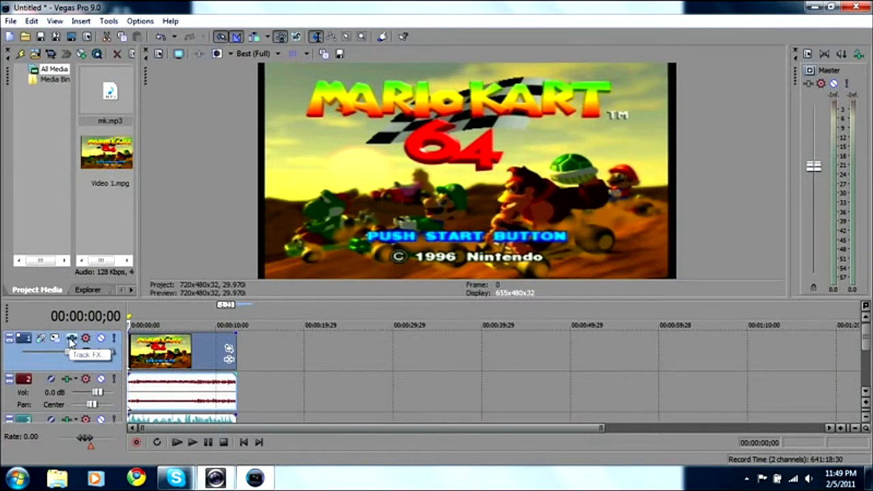
{"action": "left_click", "coordinate": [70, 338]}
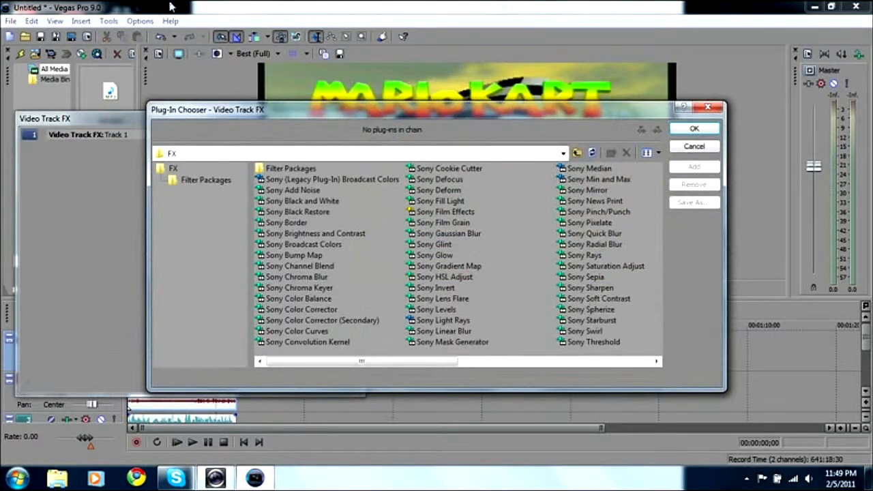
{"action": "double_click", "coordinate": [591, 288]}
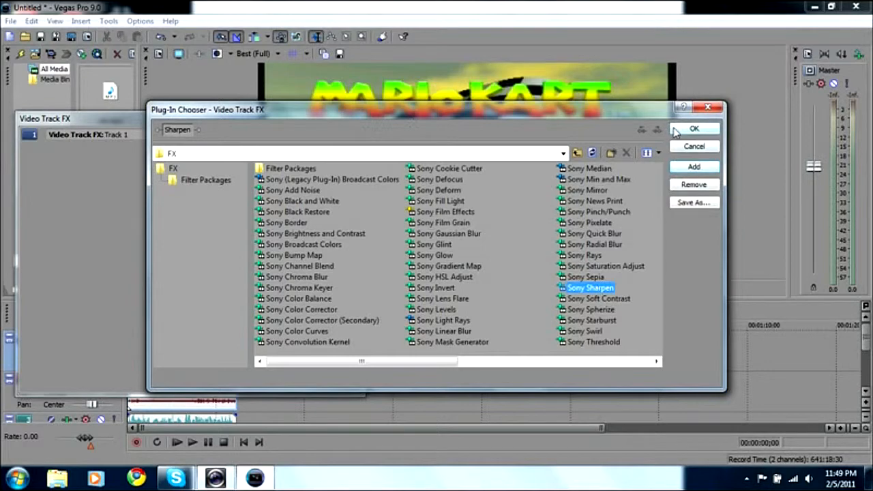
{"action": "left_click", "coordinate": [679, 131]}
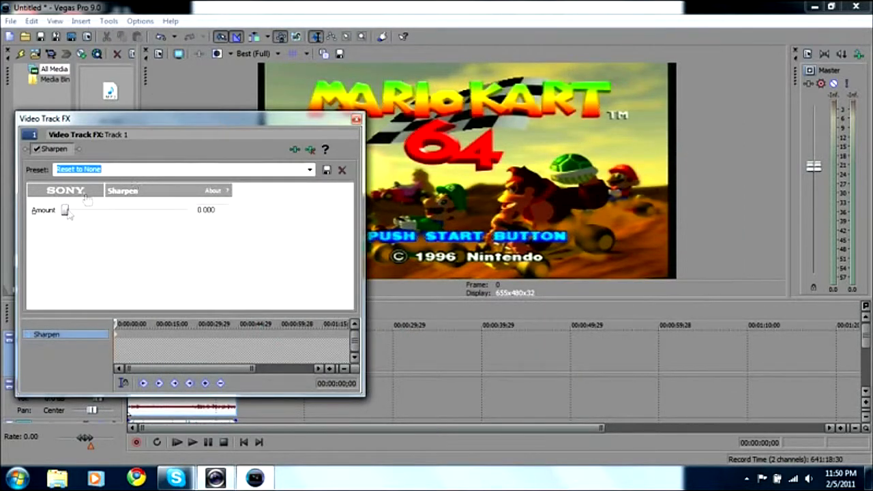
{"action": "left_click_drag", "start_coordinate": [65, 210], "coordinate": [108, 212]}
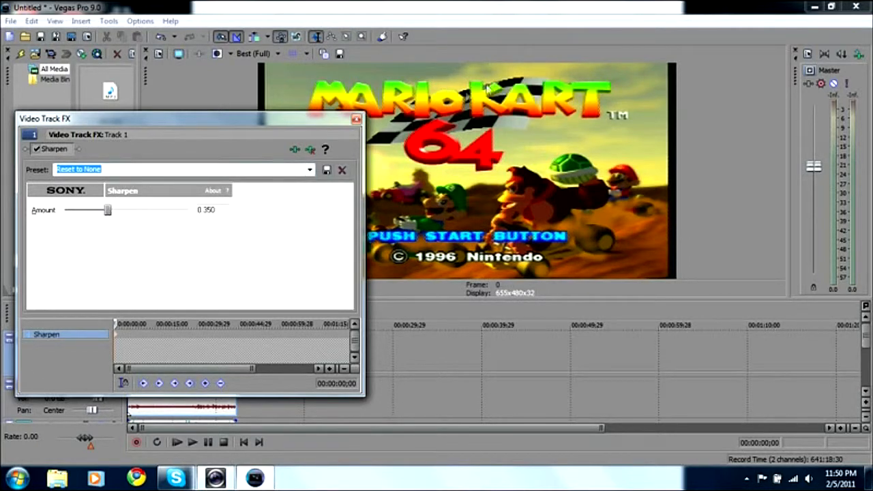
{"action": "left_click", "coordinate": [356, 121]}
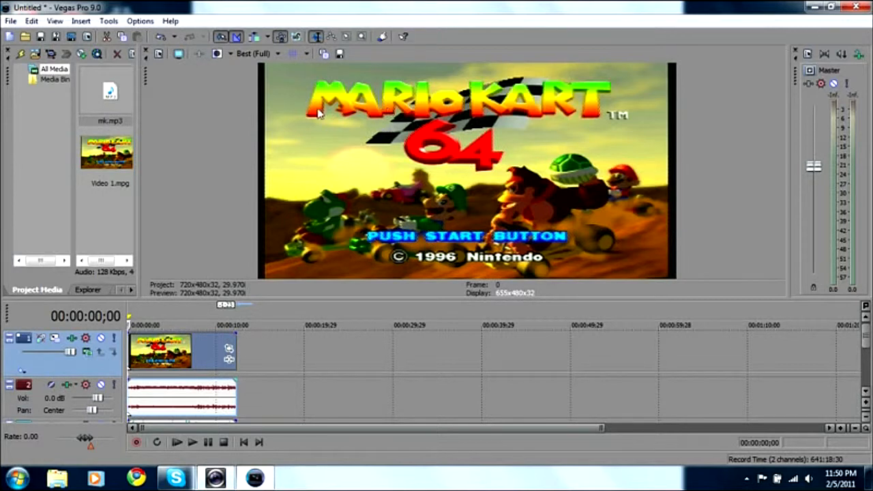
{"action": "left_click", "coordinate": [188, 443]}
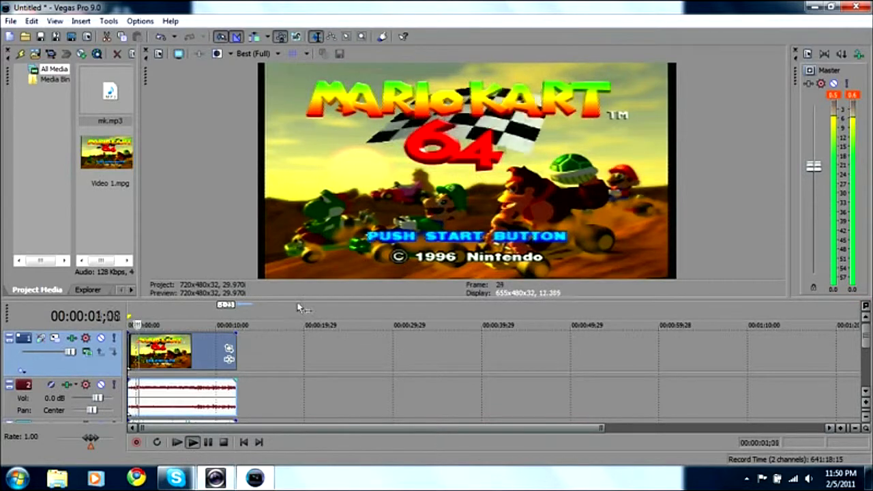
{"action": "left_click", "coordinate": [225, 442]}
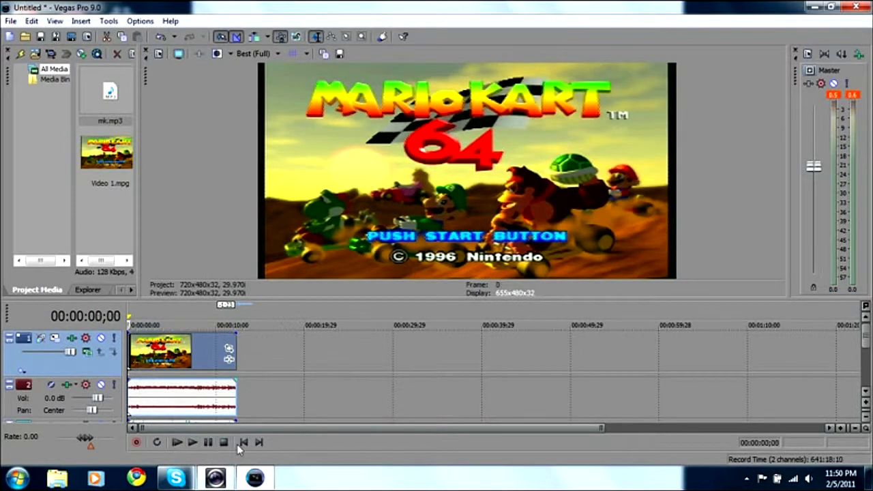
Step: Open Event Pan/Crop for the Video 1 clip and crop its upper edge to a height of about 476.4
{"action": "left_click_drag", "start_coordinate": [322, 300], "coordinate": [362, 409]}
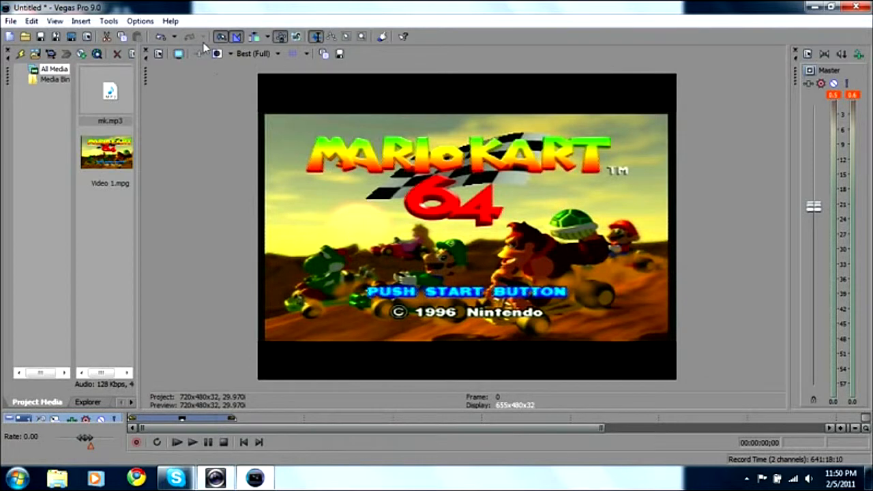
{"action": "left_click", "coordinate": [108, 22]}
{"action": "mouse_move", "coordinate": [144, 49]}
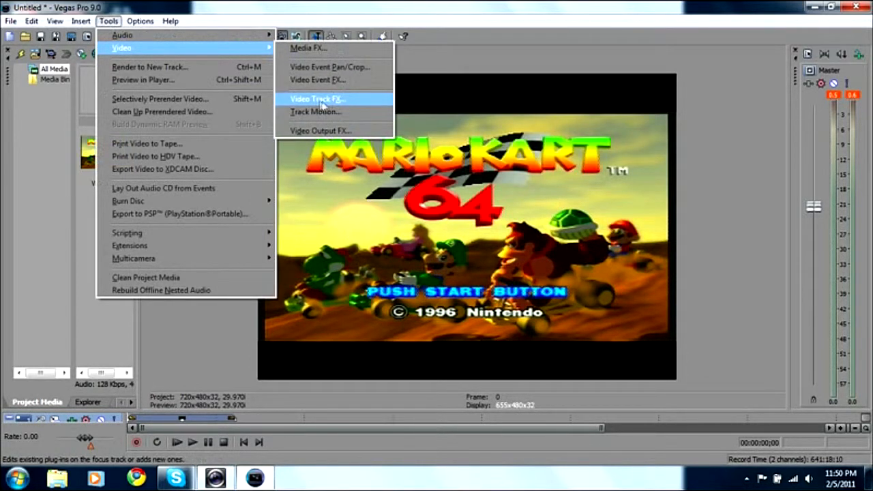
{"action": "left_click", "coordinate": [310, 68]}
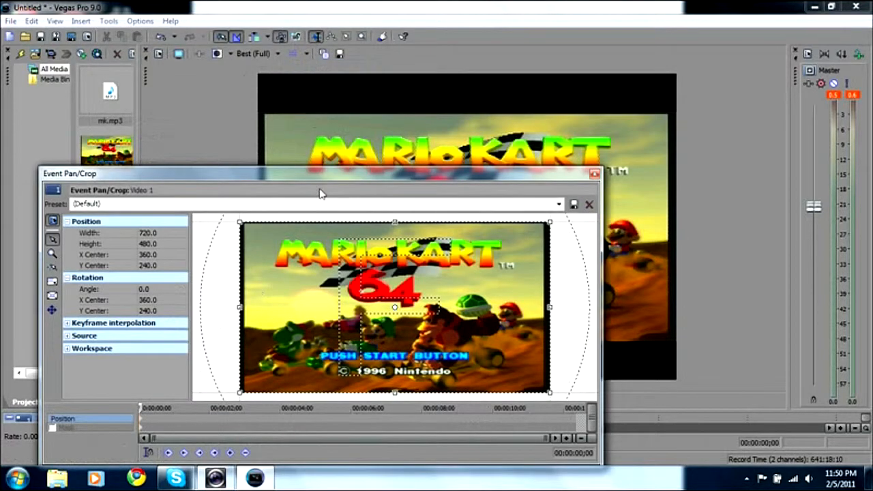
{"action": "left_click_drag", "start_coordinate": [320, 180], "coordinate": [240, 134]}
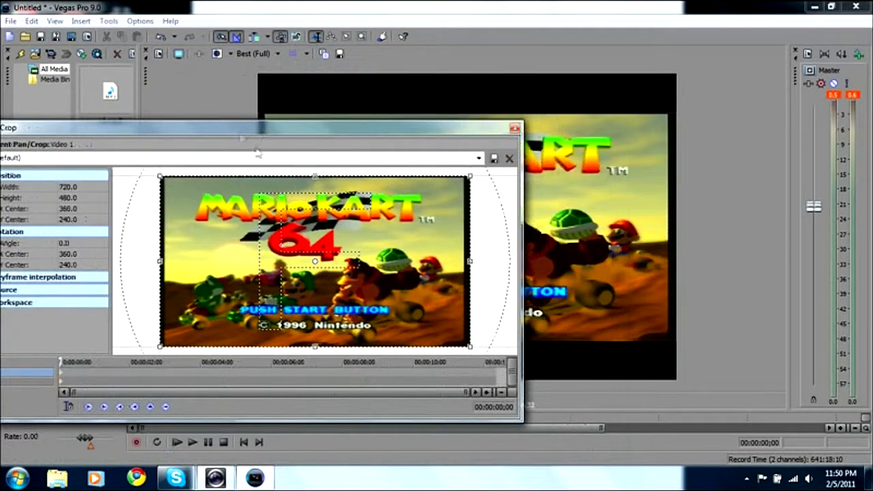
{"action": "left_click_drag", "start_coordinate": [316, 177], "coordinate": [316, 179]}
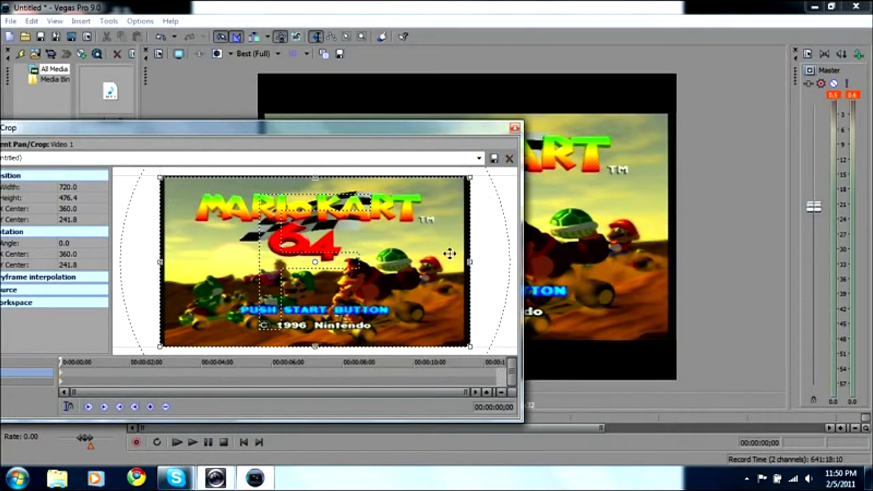
Step: Crop the black borders off both sides of the Video 1 clip to a width of about 694.8, and close Event Pan/Crop
{"action": "left_click_drag", "start_coordinate": [475, 262], "coordinate": [465, 261]}
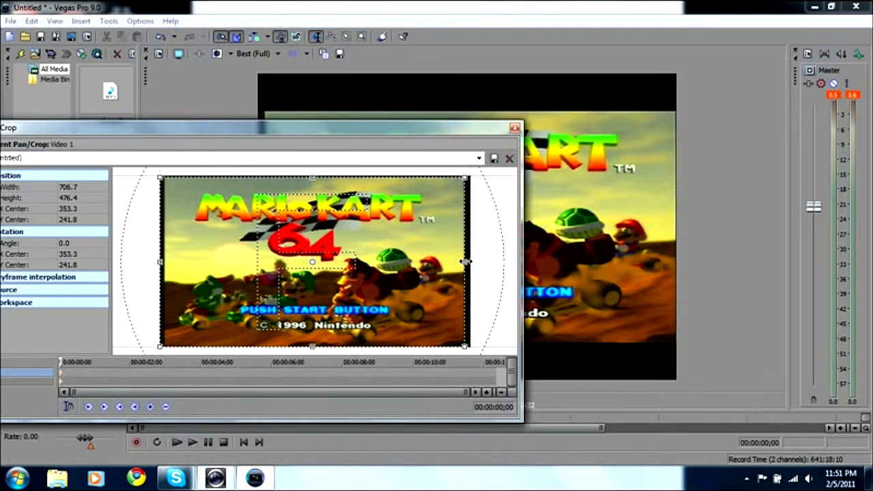
{"action": "left_click_drag", "start_coordinate": [465, 262], "coordinate": [464, 261]}
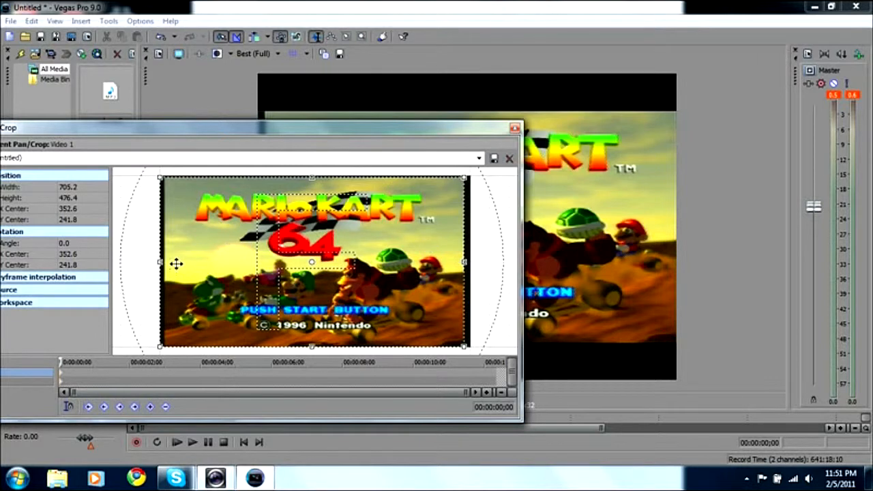
{"action": "left_click_drag", "start_coordinate": [160, 260], "coordinate": [170, 260]}
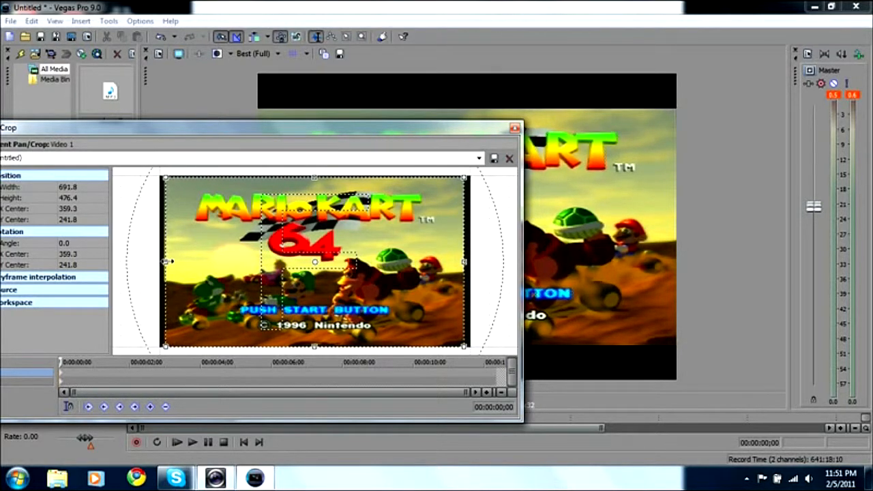
{"action": "left_click_drag", "start_coordinate": [168, 261], "coordinate": [170, 260]}
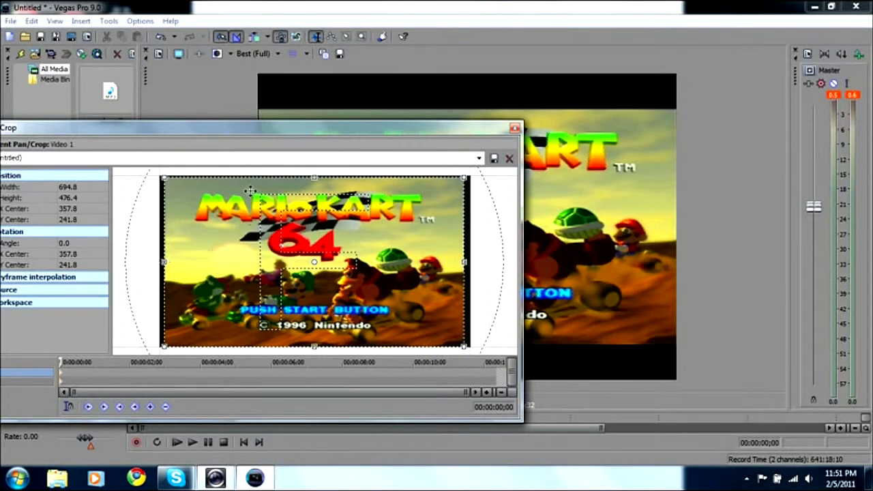
{"action": "left_click_drag", "start_coordinate": [240, 124], "coordinate": [292, 146]}
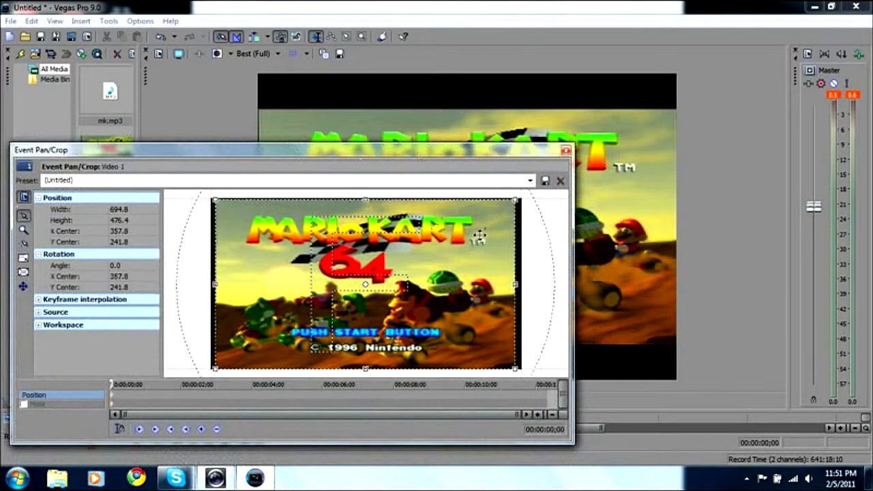
{"action": "left_click", "coordinate": [565, 150]}
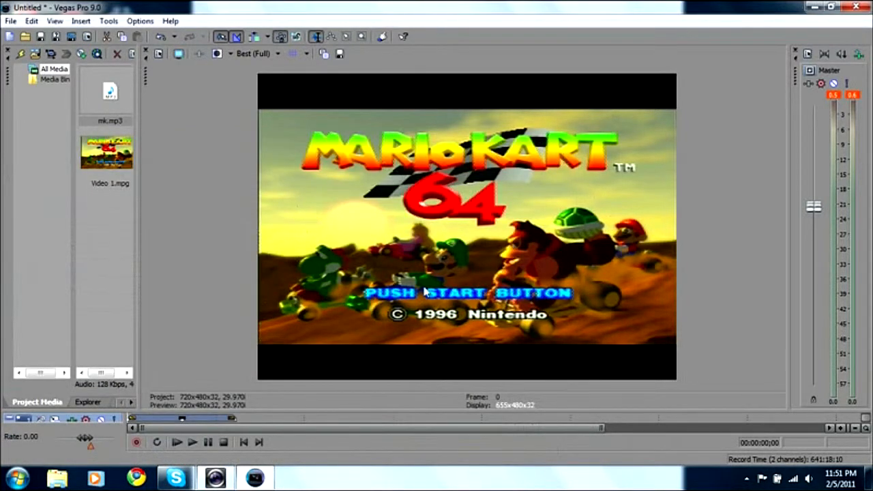
Step: Stretch the video track vertically with Track Motion to a height of about 635, keeping the width at 720, so it fills the frame
{"action": "left_click", "coordinate": [108, 21]}
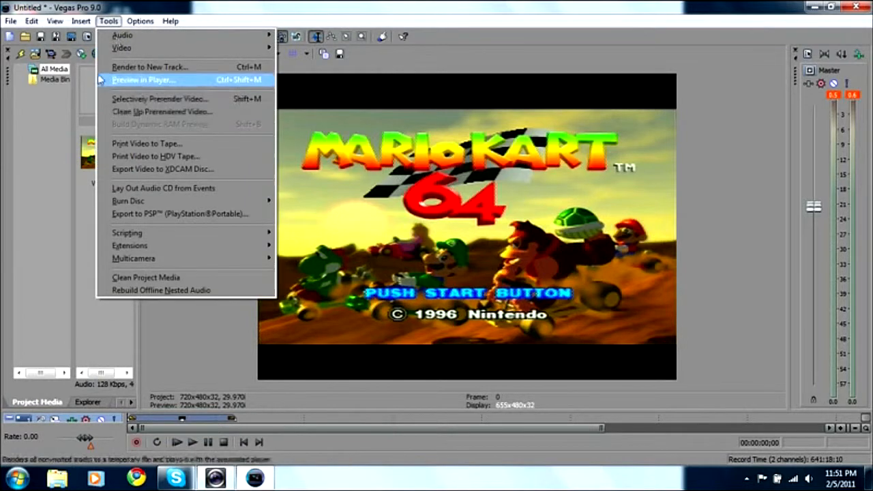
{"action": "left_click", "coordinate": [327, 111]}
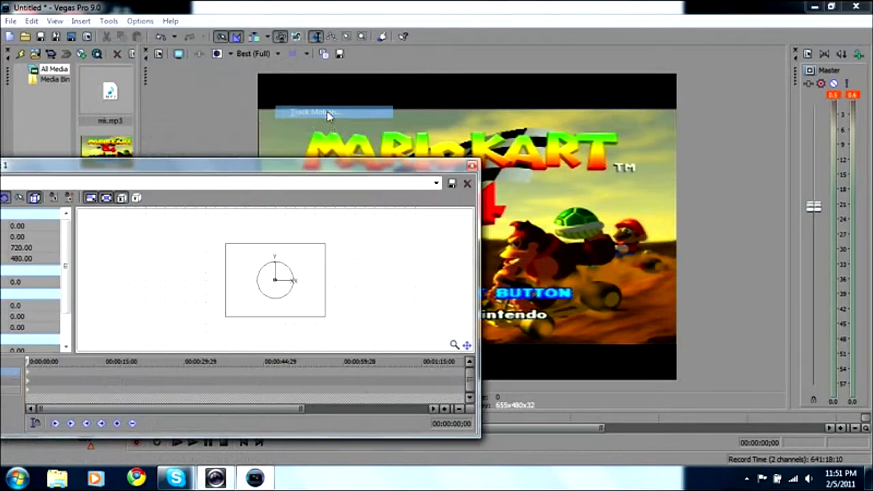
{"action": "left_click_drag", "start_coordinate": [325, 244], "coordinate": [333, 231]}
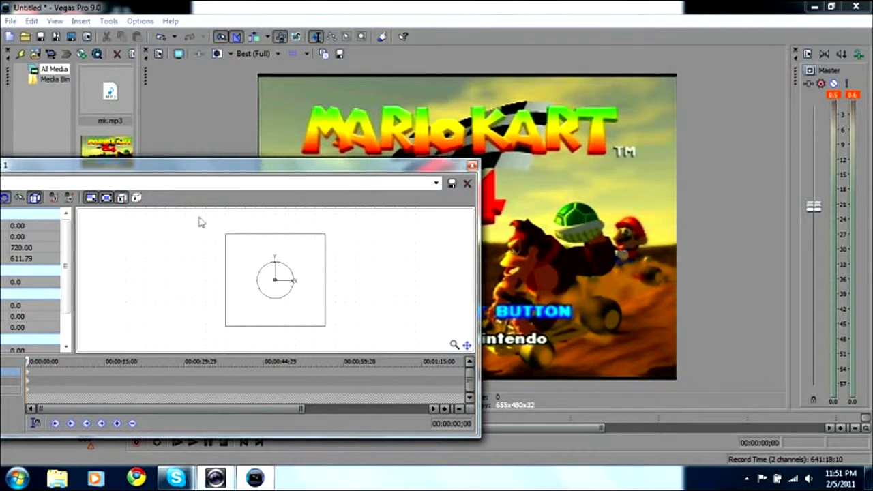
{"action": "left_click", "coordinate": [121, 199]}
{"action": "left_click_drag", "start_coordinate": [326, 236], "coordinate": [325, 232]}
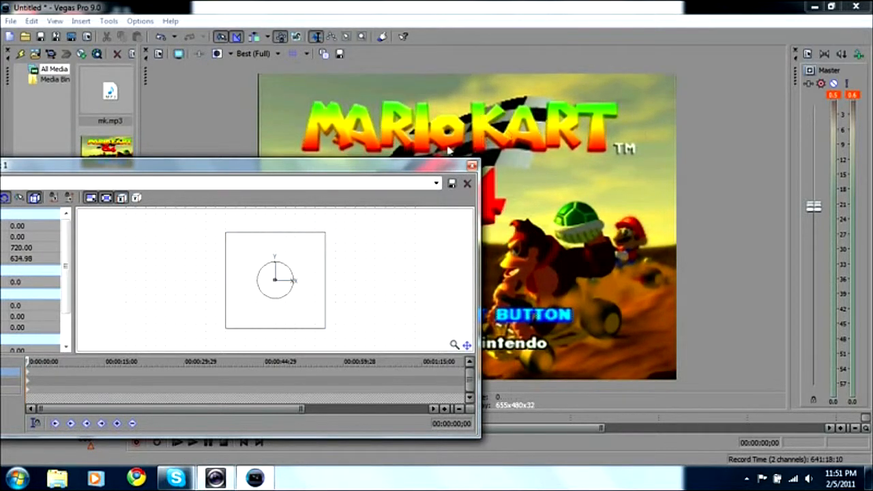
{"action": "left_click", "coordinate": [472, 165]}
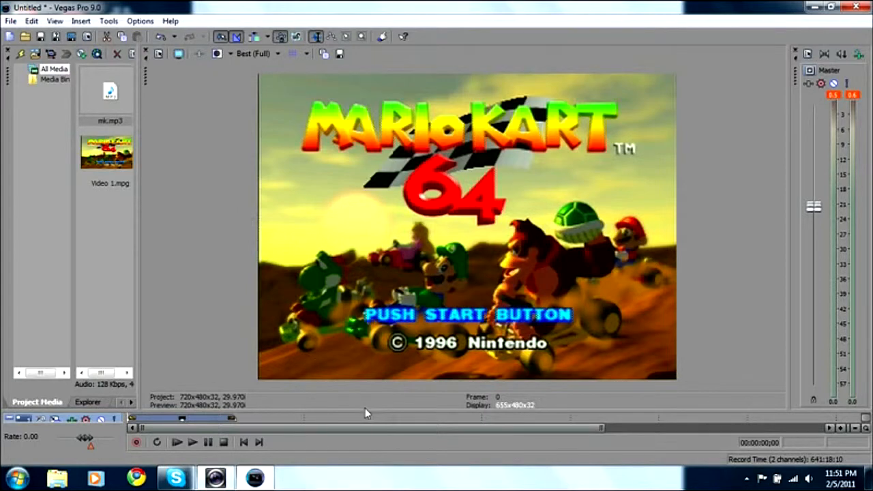
Step: Enlarge the timeline area and set the project's field order to None (progressive scan) in Project Properties
{"action": "left_click_drag", "start_coordinate": [368, 411], "coordinate": [367, 274]}
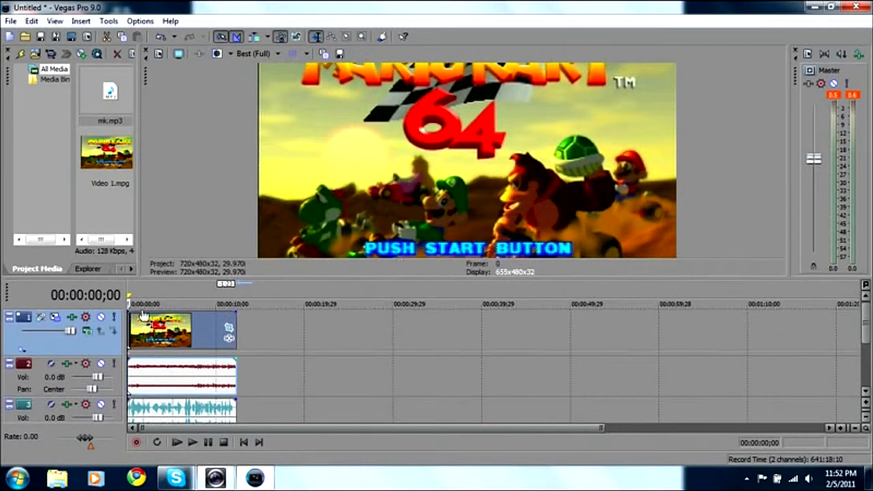
{"action": "left_click", "coordinate": [159, 53]}
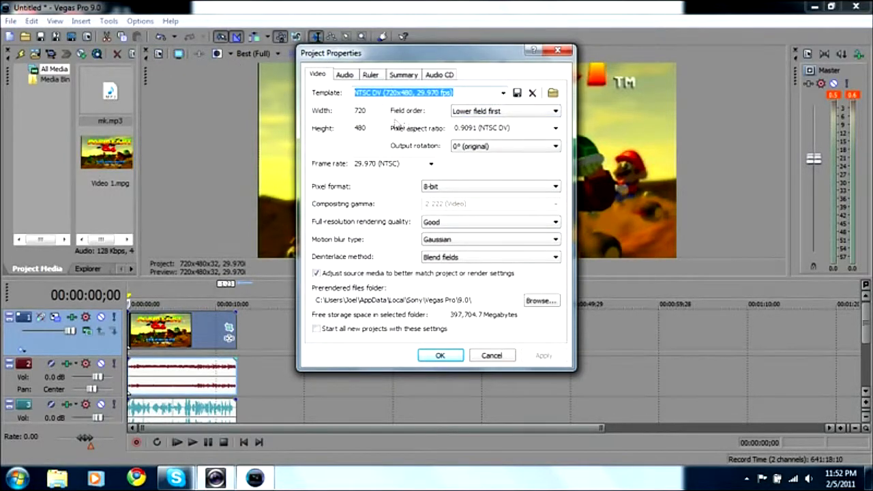
{"action": "left_click", "coordinate": [487, 113]}
{"action": "left_click", "coordinate": [490, 121]}
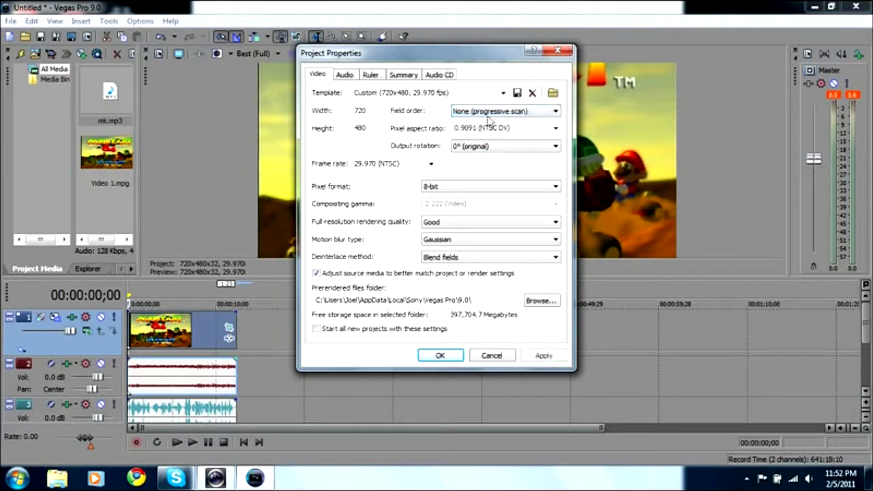
{"action": "left_click", "coordinate": [503, 94]}
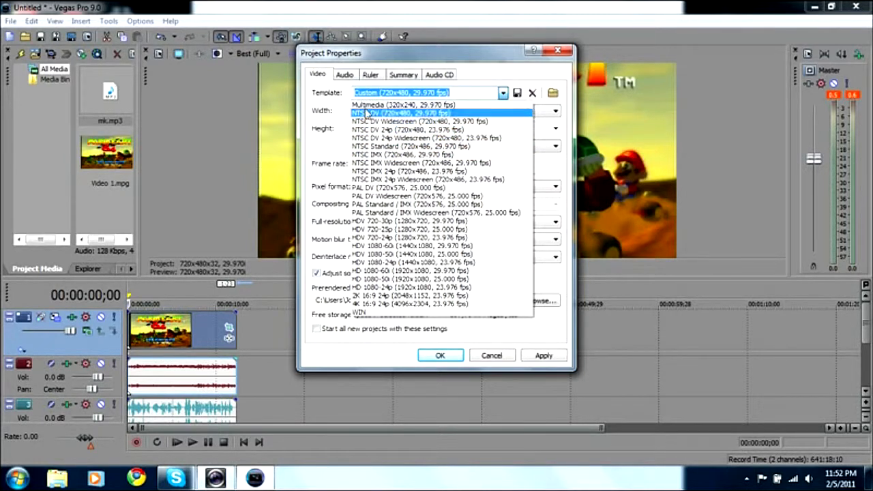
{"action": "left_click", "coordinate": [321, 111]}
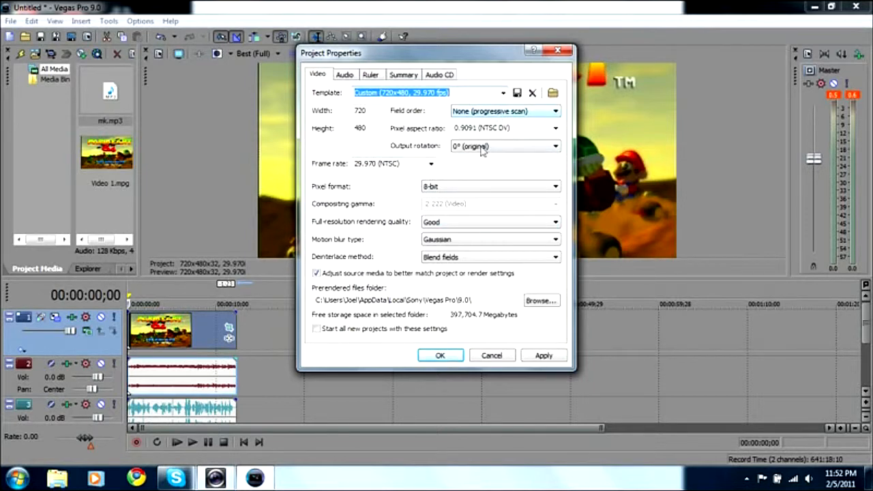
Step: Set the project's full-resolution rendering quality to Best and its deinterlace method to None
{"action": "left_click", "coordinate": [445, 187]}
{"action": "left_click", "coordinate": [409, 188]}
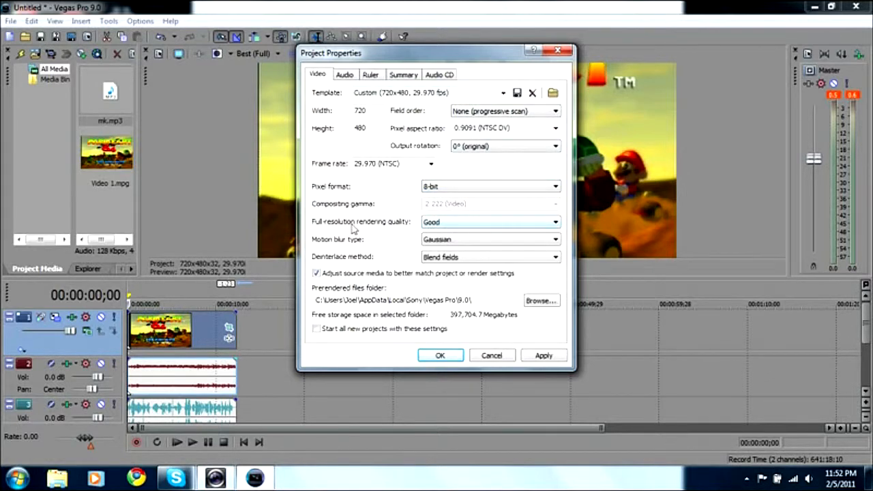
{"action": "left_click", "coordinate": [433, 222]}
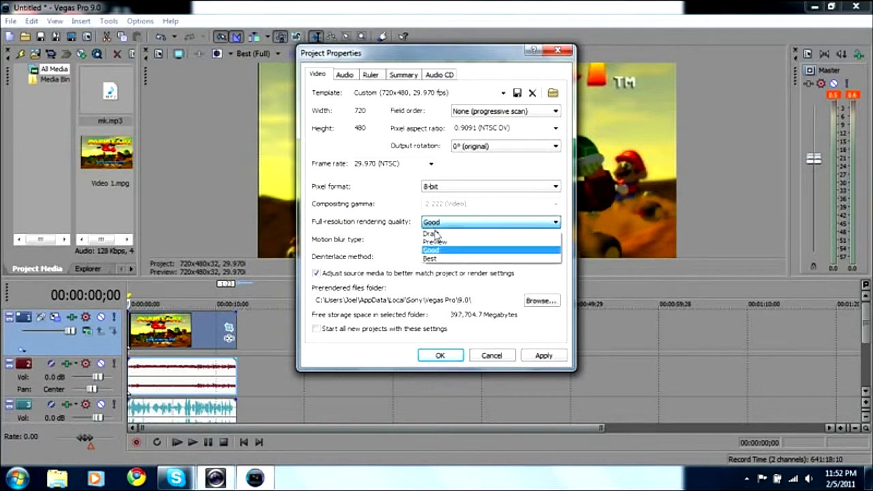
{"action": "left_click", "coordinate": [440, 259]}
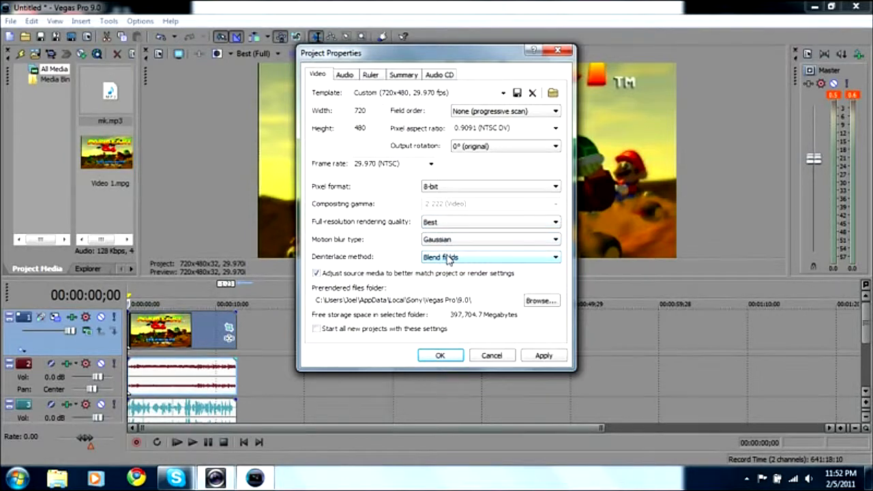
{"action": "left_click", "coordinate": [449, 258]}
{"action": "left_click", "coordinate": [443, 266]}
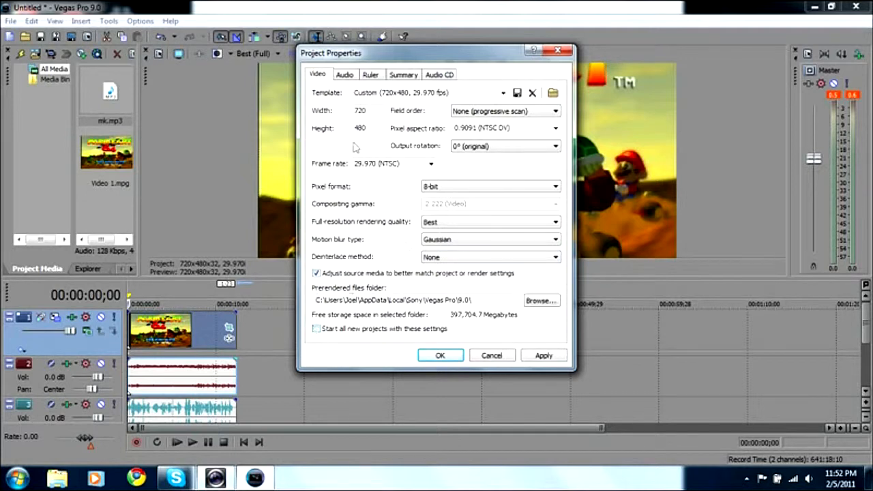
Step: Look through the audio, ruler, summary and audio CD properties, and apply the project properties
{"action": "left_click", "coordinate": [345, 74]}
{"action": "left_click", "coordinate": [371, 75]}
{"action": "left_click", "coordinate": [403, 74]}
{"action": "left_click", "coordinate": [439, 75]}
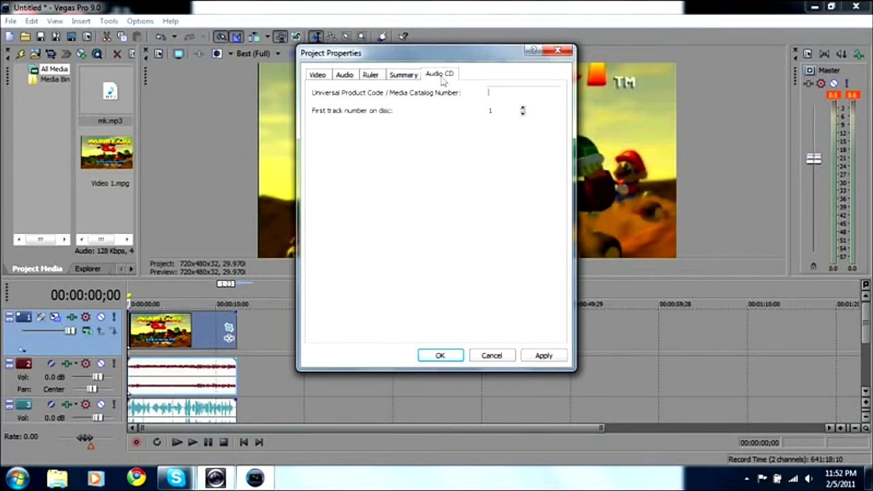
{"action": "left_click", "coordinate": [319, 75]}
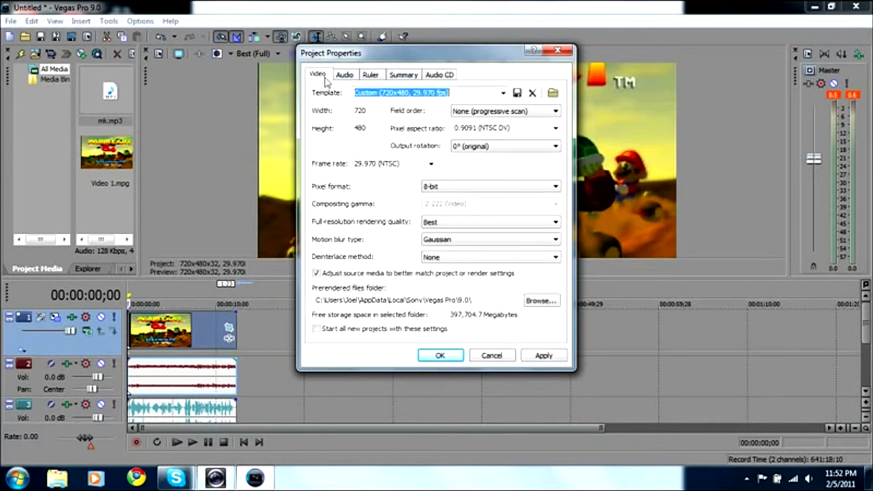
{"action": "left_click", "coordinate": [442, 360]}
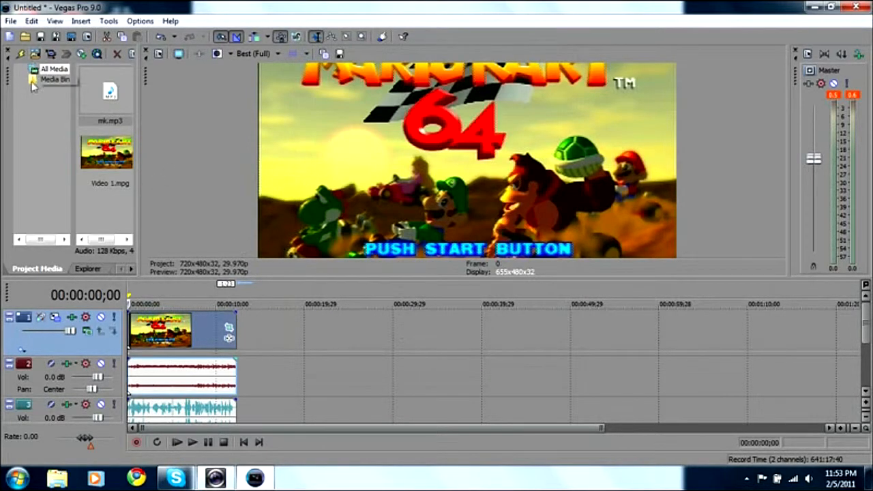
Step: Open Render As and choose the Youtube template for the Windows Media Video V11 (*.wmv) format
{"action": "left_click", "coordinate": [10, 21]}
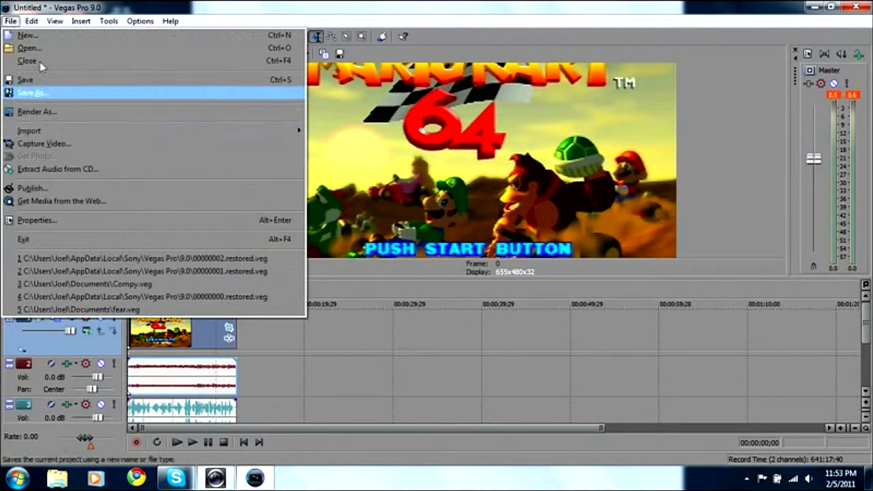
{"action": "left_click", "coordinate": [82, 111]}
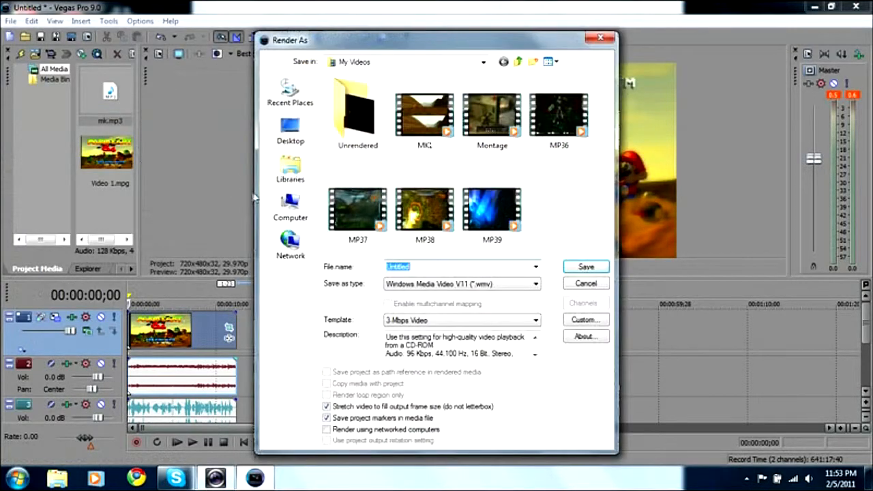
{"action": "left_click", "coordinate": [459, 321]}
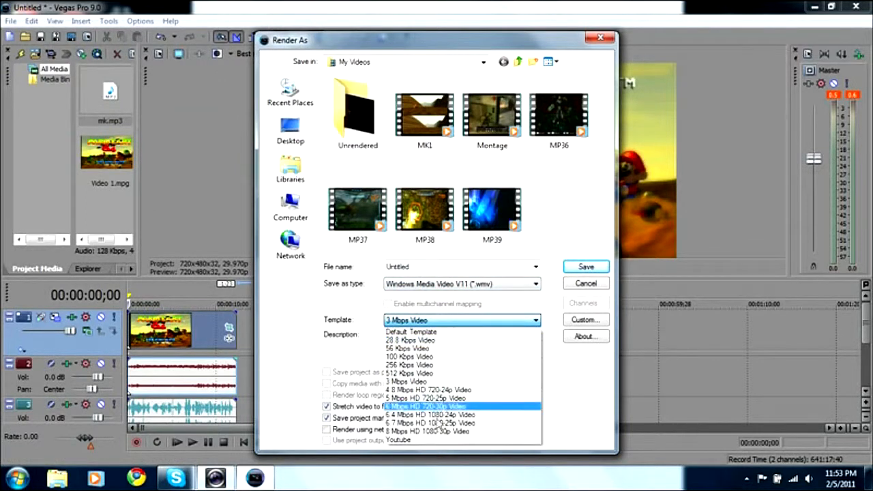
{"action": "left_click", "coordinate": [394, 441]}
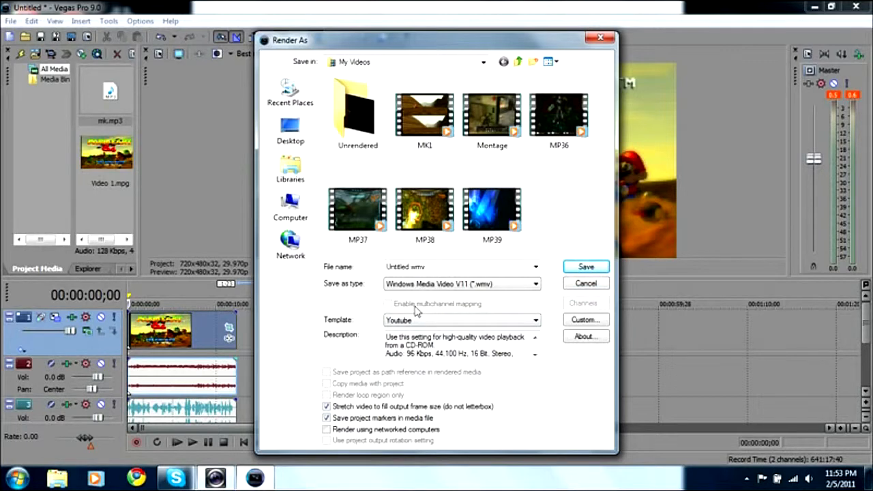
{"action": "left_click", "coordinate": [426, 285]}
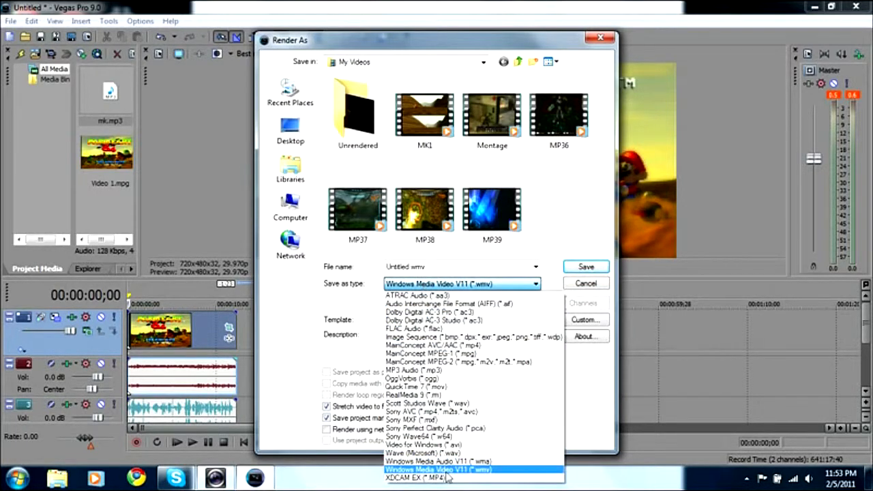
{"action": "left_click", "coordinate": [348, 289]}
{"action": "left_click", "coordinate": [406, 320]}
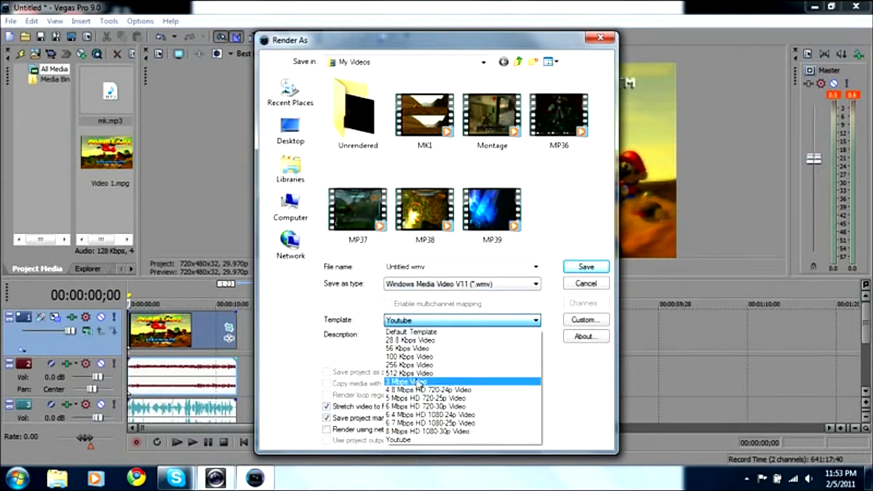
{"action": "left_click", "coordinate": [367, 335]}
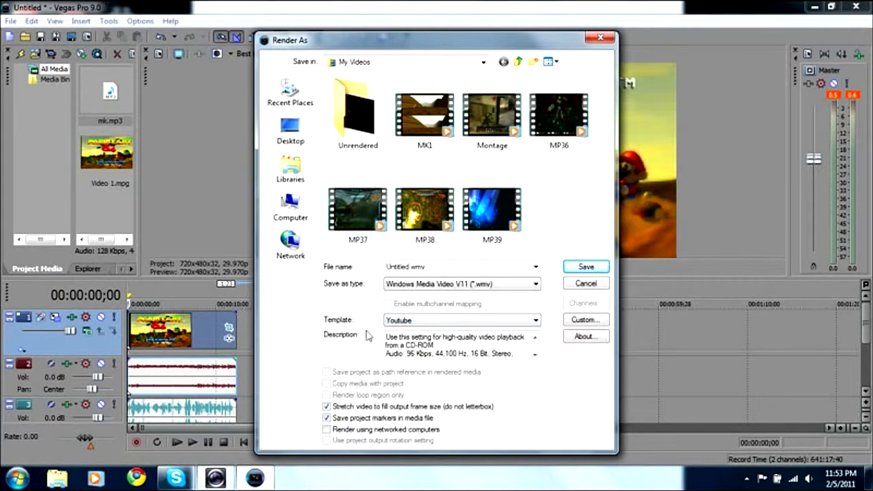
Step: Examine the Youtube template's custom audio, video, bit rate, index/summary and project settings, and close them
{"action": "left_click", "coordinate": [586, 322]}
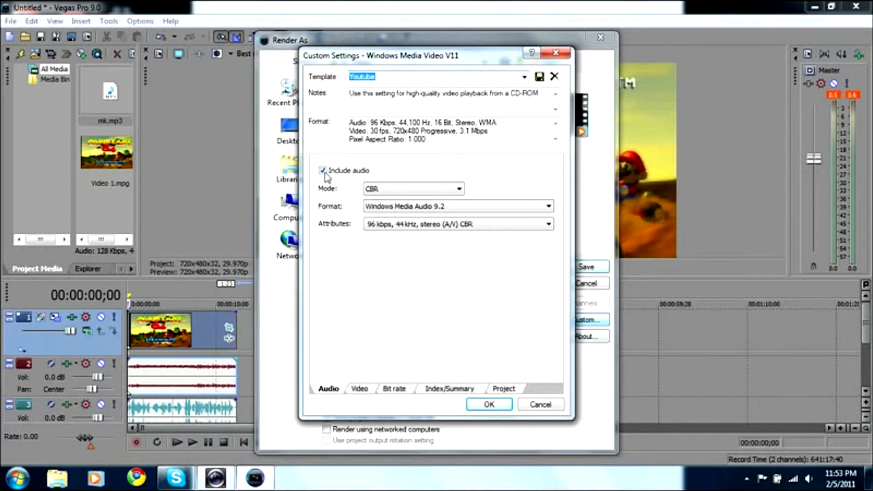
{"action": "left_click", "coordinate": [363, 388]}
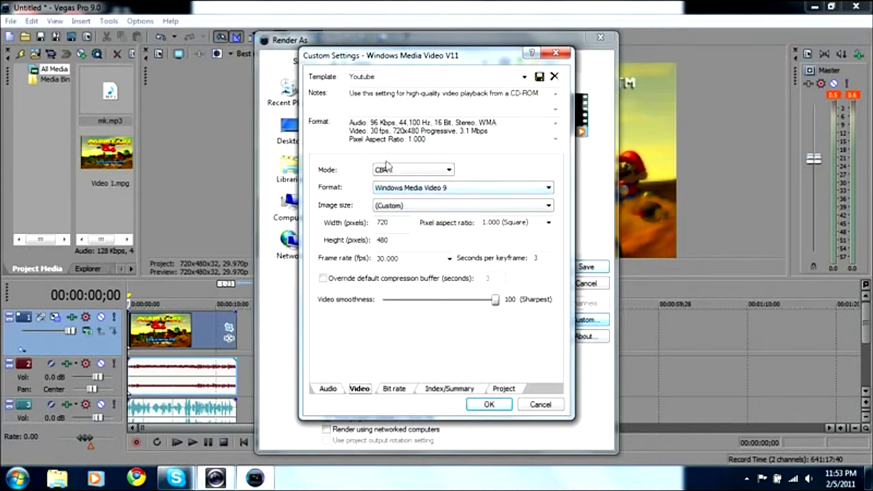
{"action": "left_click", "coordinate": [384, 208]}
{"action": "left_click", "coordinate": [353, 214]}
{"action": "left_click", "coordinate": [543, 229]}
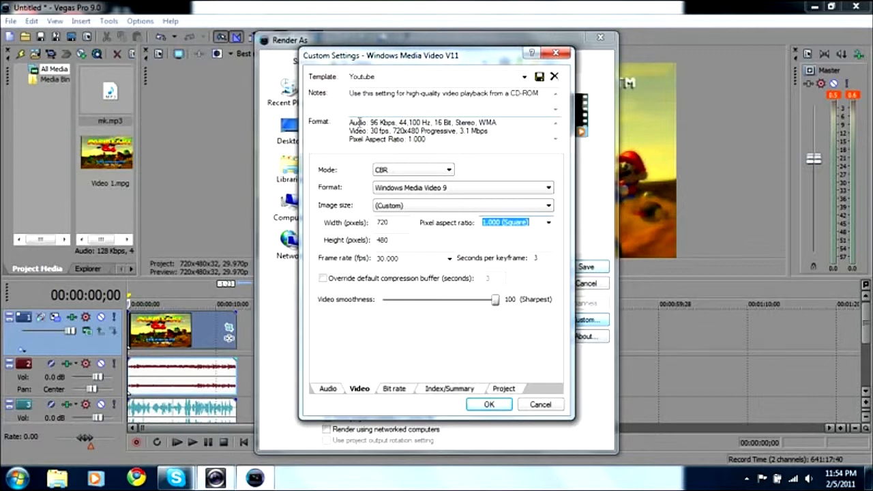
{"action": "left_click_drag", "start_coordinate": [421, 129], "coordinate": [461, 133]}
{"action": "left_click", "coordinate": [479, 131]}
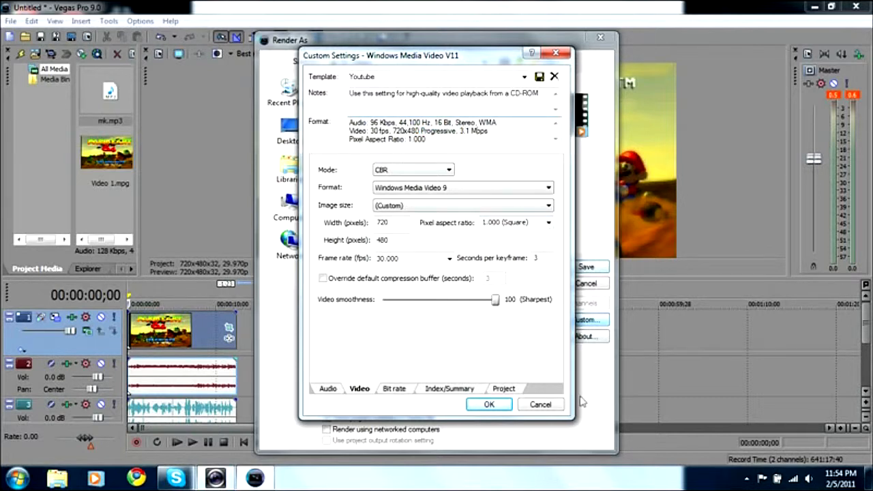
{"action": "left_click", "coordinate": [401, 388]}
{"action": "left_click", "coordinate": [452, 390]}
{"action": "left_click", "coordinate": [504, 389]}
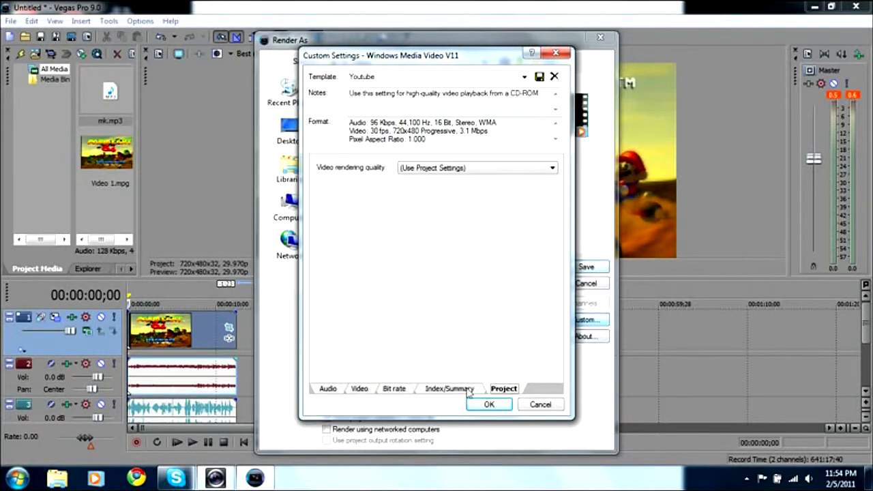
{"action": "left_click", "coordinate": [329, 388]}
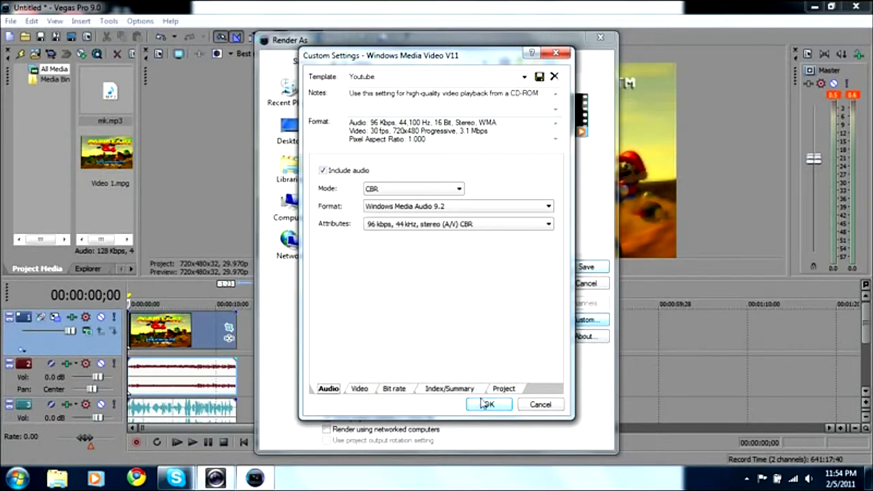
{"action": "left_click", "coordinate": [487, 403]}
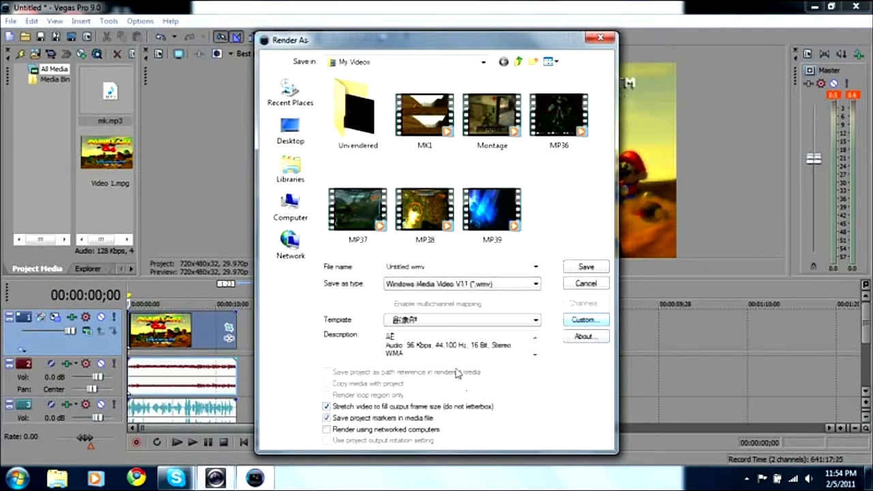
Step: Reselect the Youtube template and render the project to My Videos under the file name Tutorial
{"action": "left_click", "coordinate": [432, 320]}
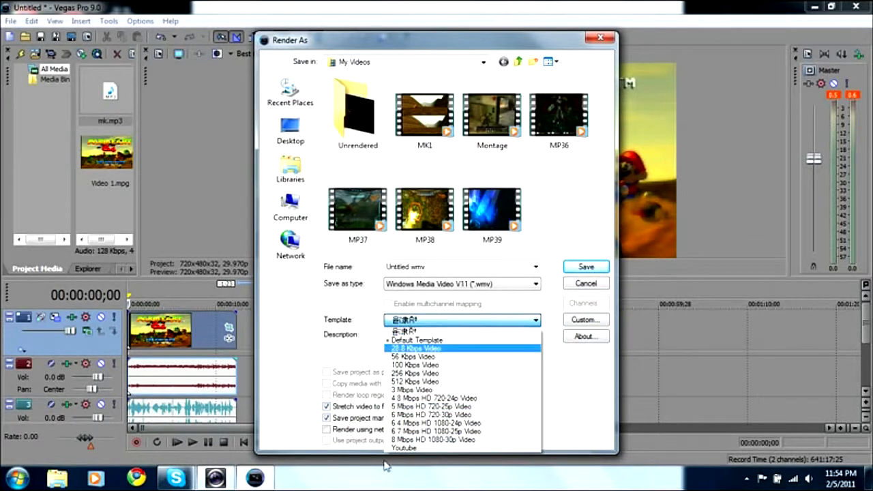
{"action": "left_click", "coordinate": [403, 449]}
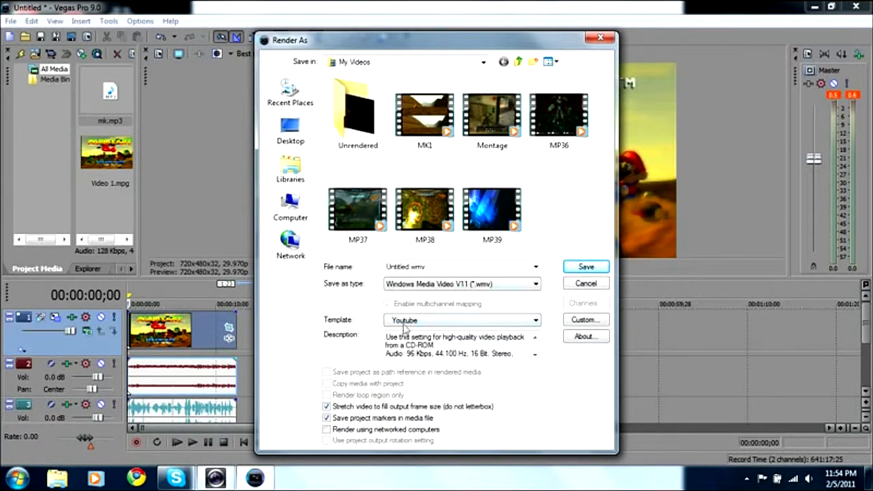
{"action": "double_click", "coordinate": [427, 266]}
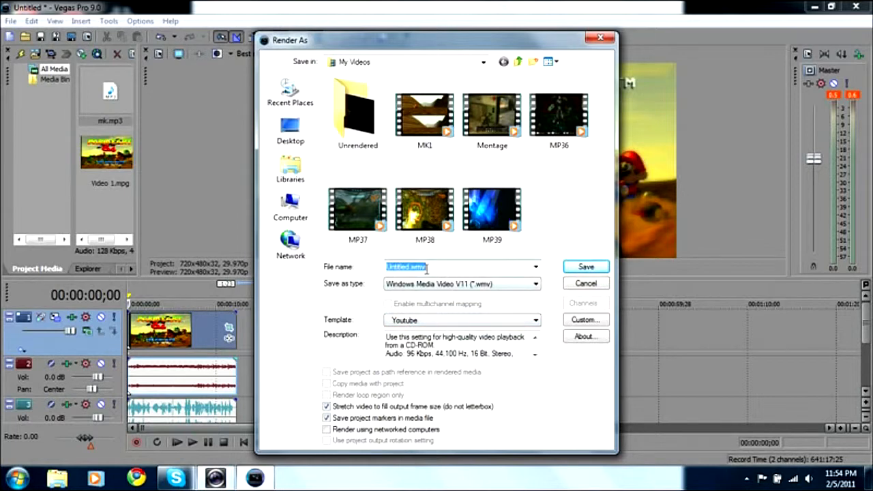
{"action": "type", "text": "Tit"}
{"action": "right_click", "coordinate": [507, 489]}
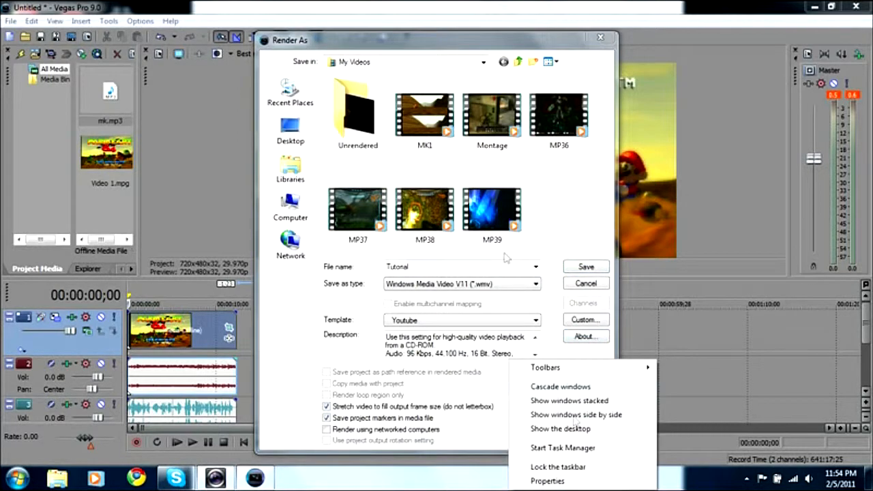
{"action": "left_click", "coordinate": [558, 273]}
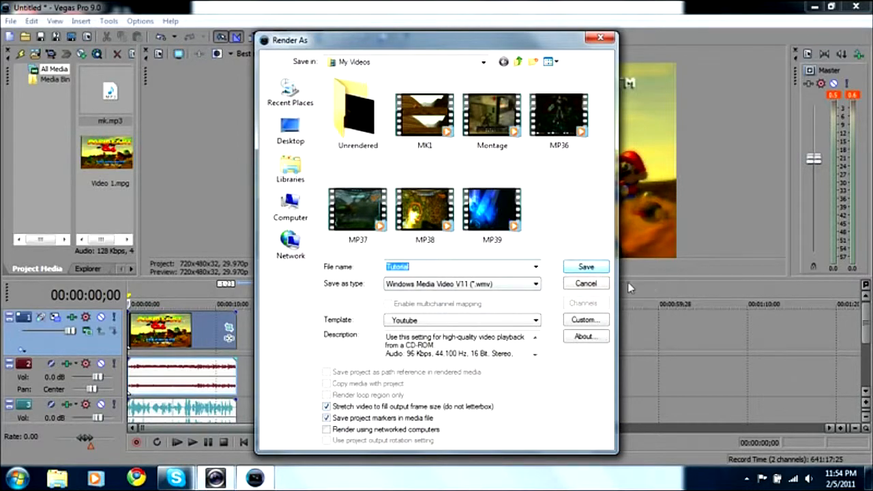
{"action": "left_click", "coordinate": [586, 268]}
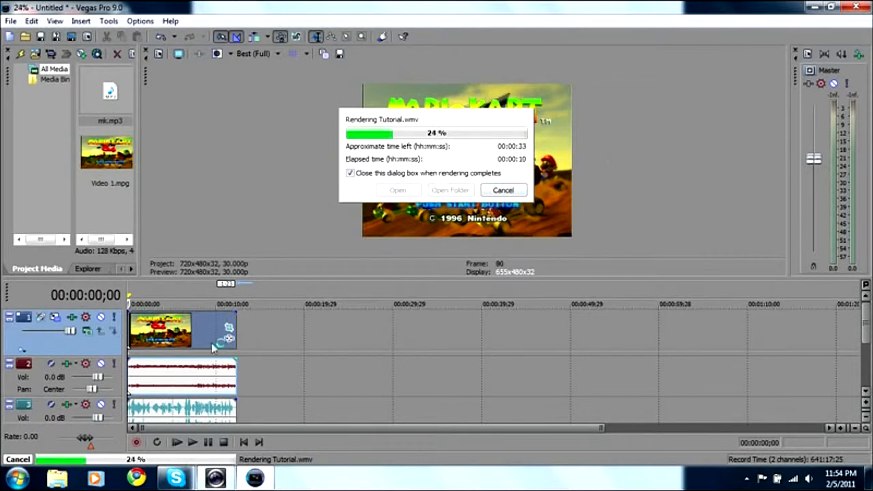
{"action": "left_click", "coordinate": [215, 479]}
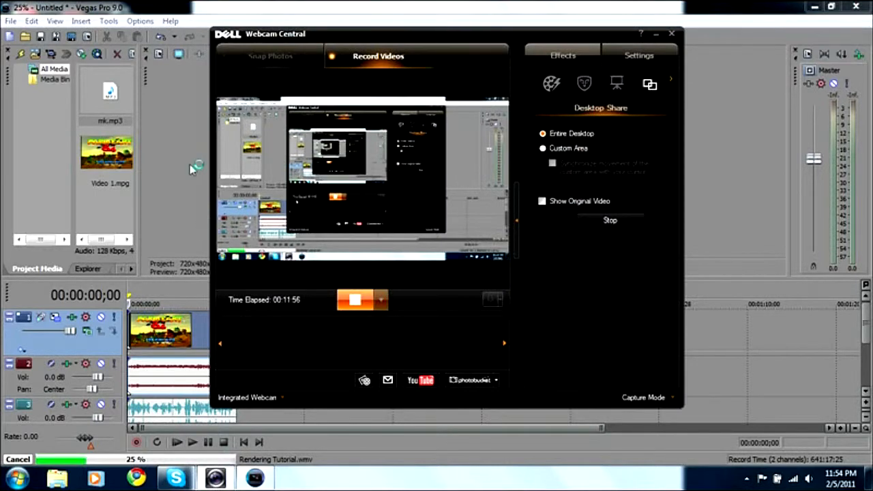
{"action": "left_click", "coordinate": [180, 137]}
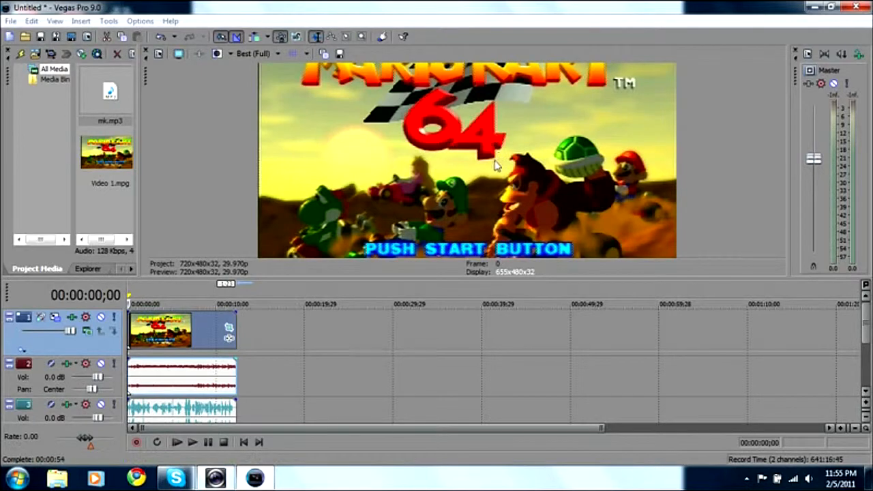
Step: Close Vegas Pro without saving the changes to the Untitled project
{"action": "key", "text": "alt+F4"}
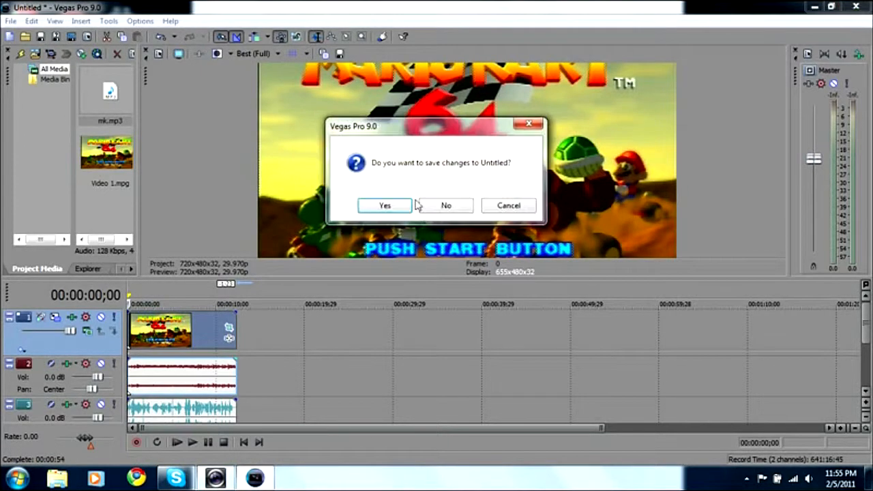
{"action": "left_click", "coordinate": [444, 206]}
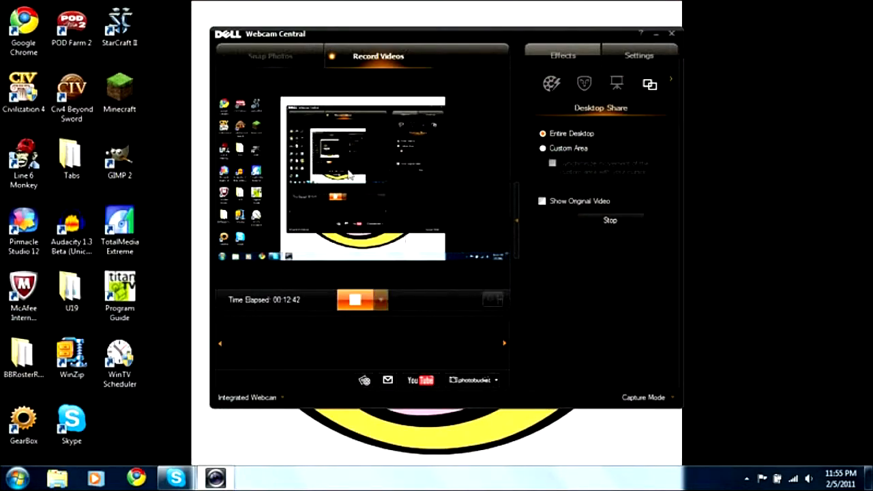